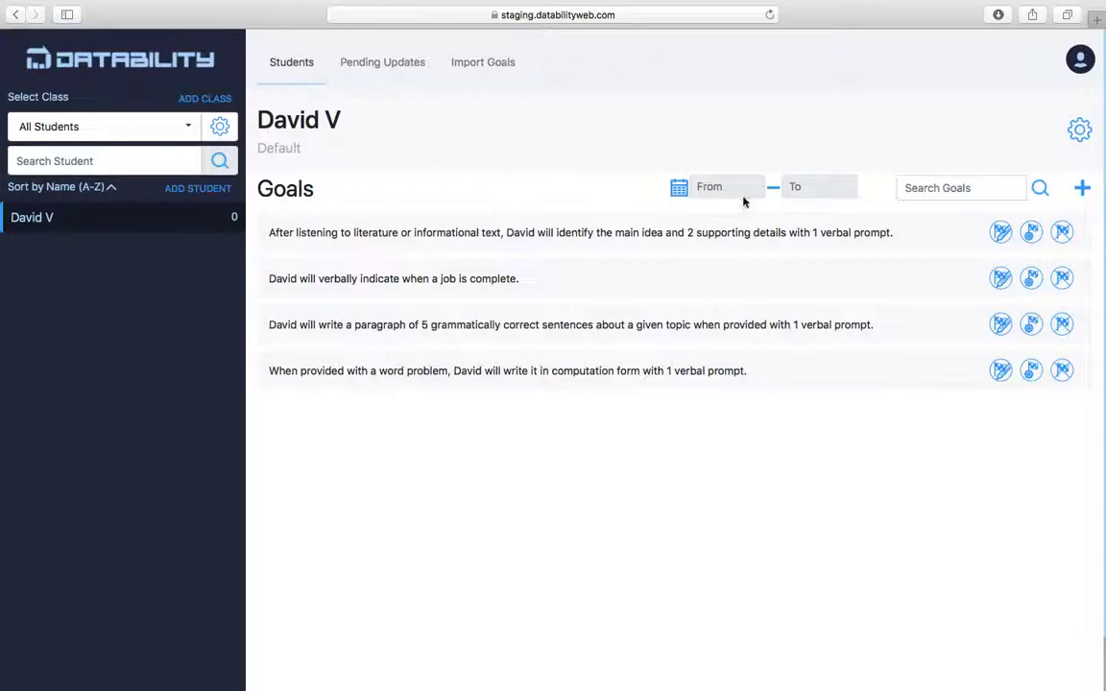
Start a new goal with heading 'Reading' and goal text 'Will read 5 pages'.
left_click(1083, 189)
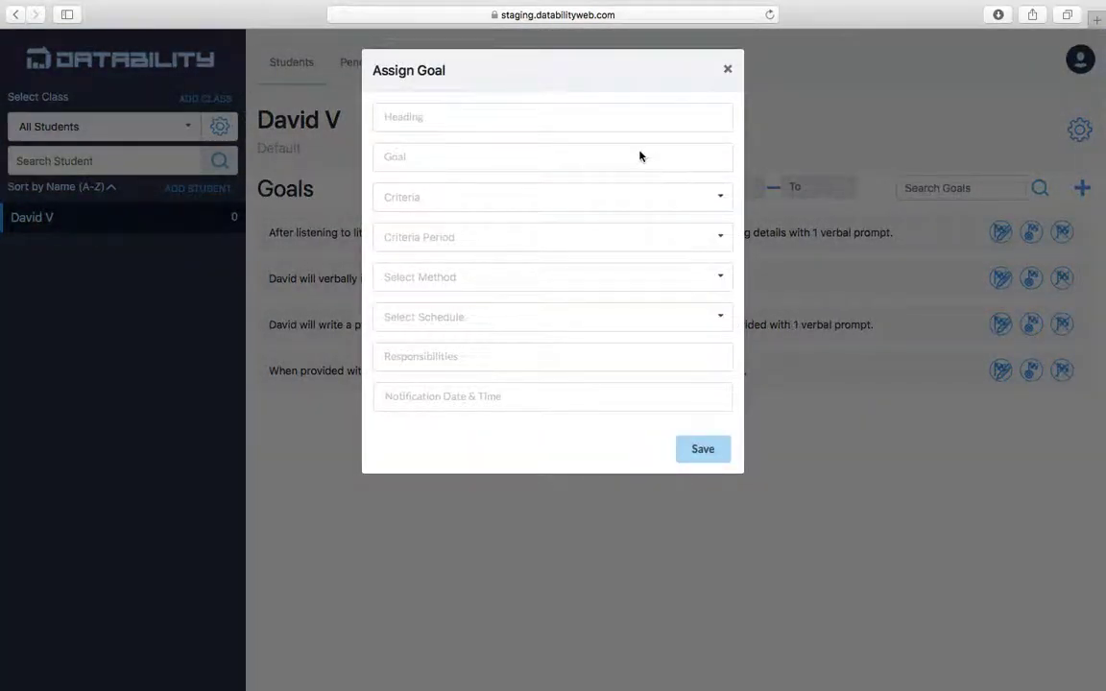
left_click(659, 124)
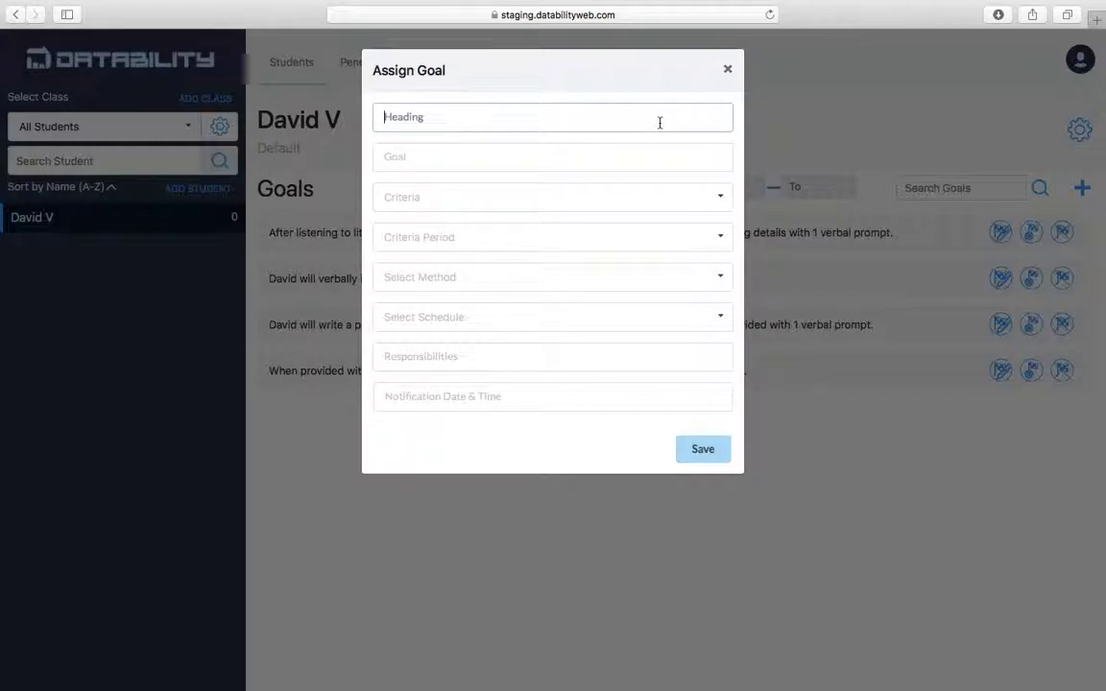
type("Reading")
left_click(620, 169)
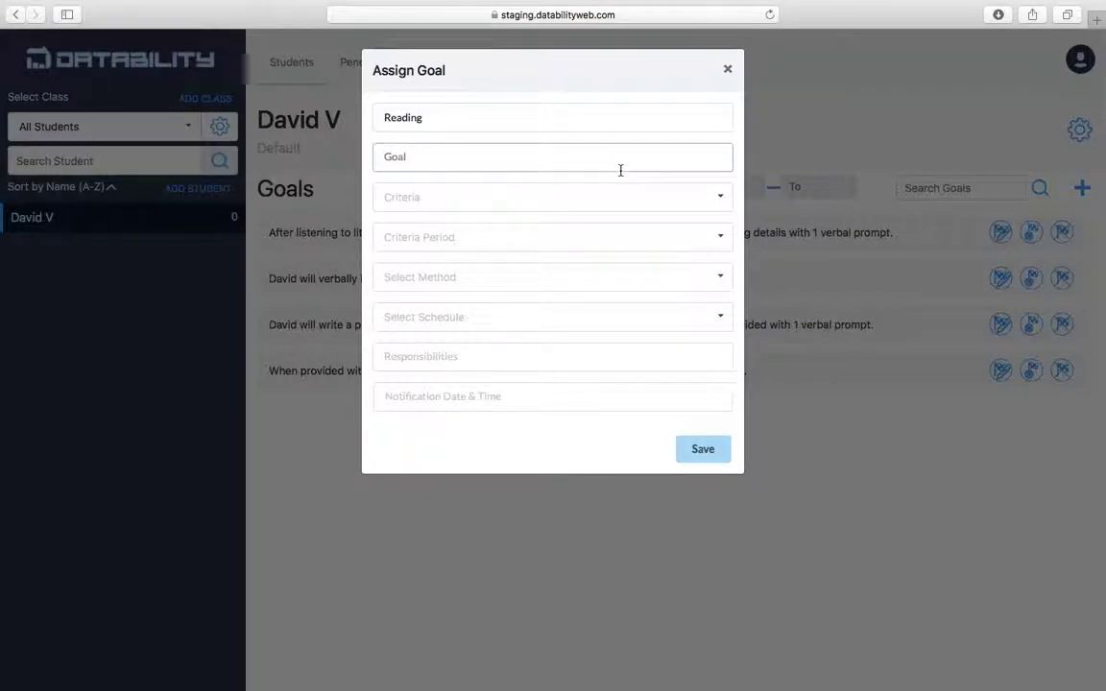
type("Will read 5v")
key("BackSpace")
type("pages")
Set the criteria to 80% over 4 week, measured by Recorded observations.
left_click(613, 201)
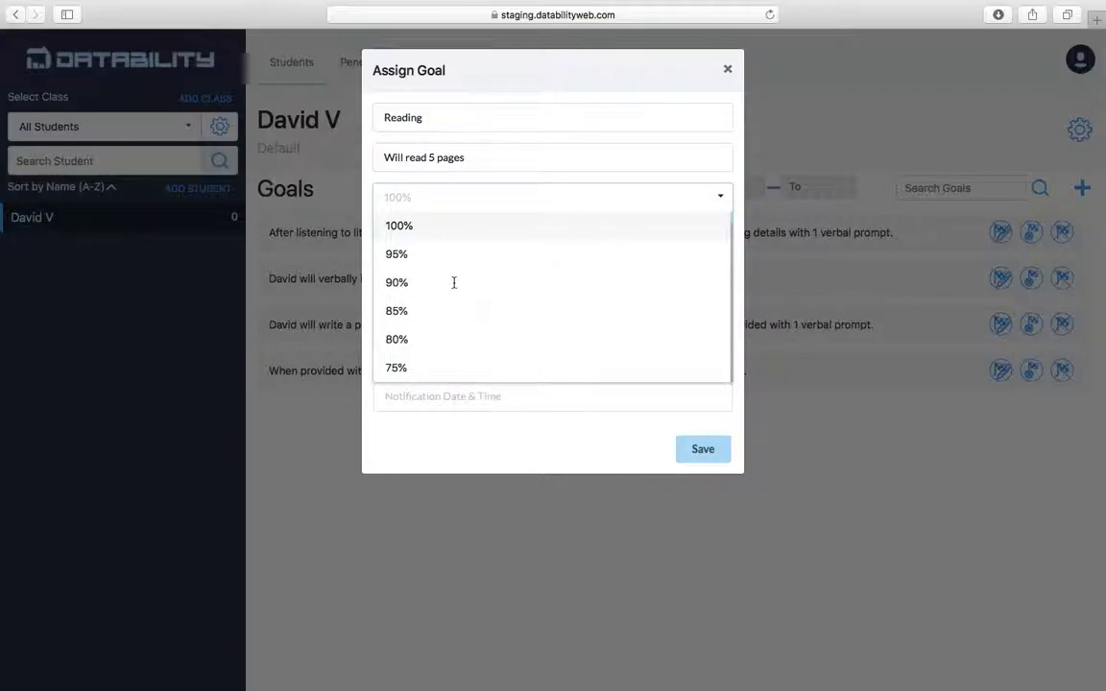
left_click(416, 341)
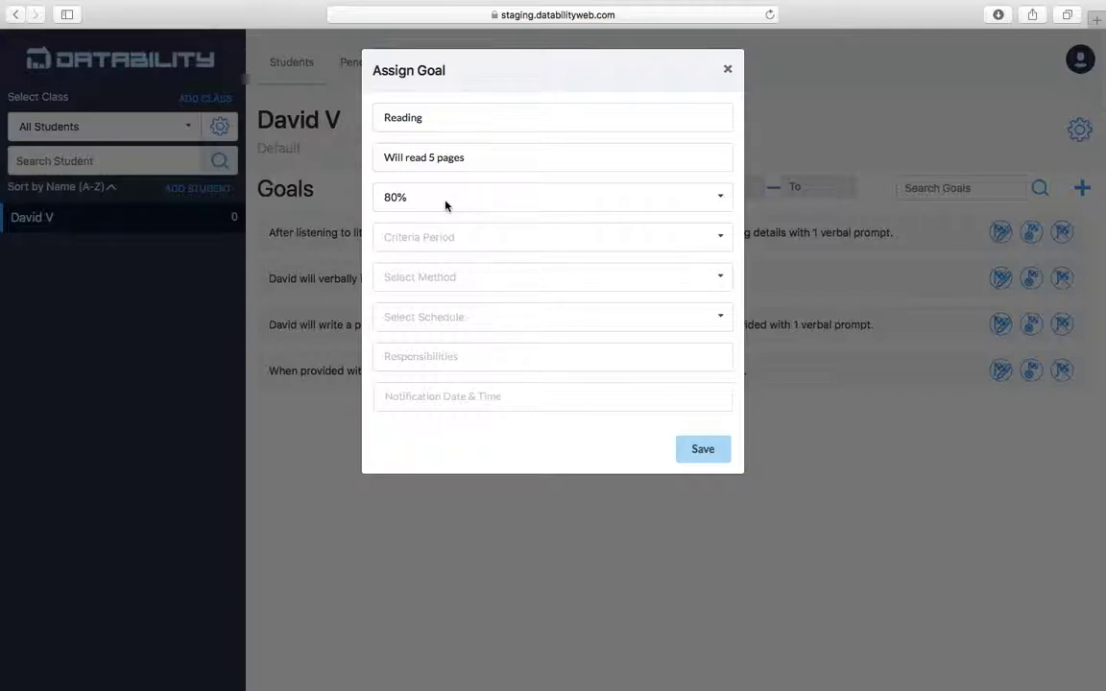
left_click(447, 240)
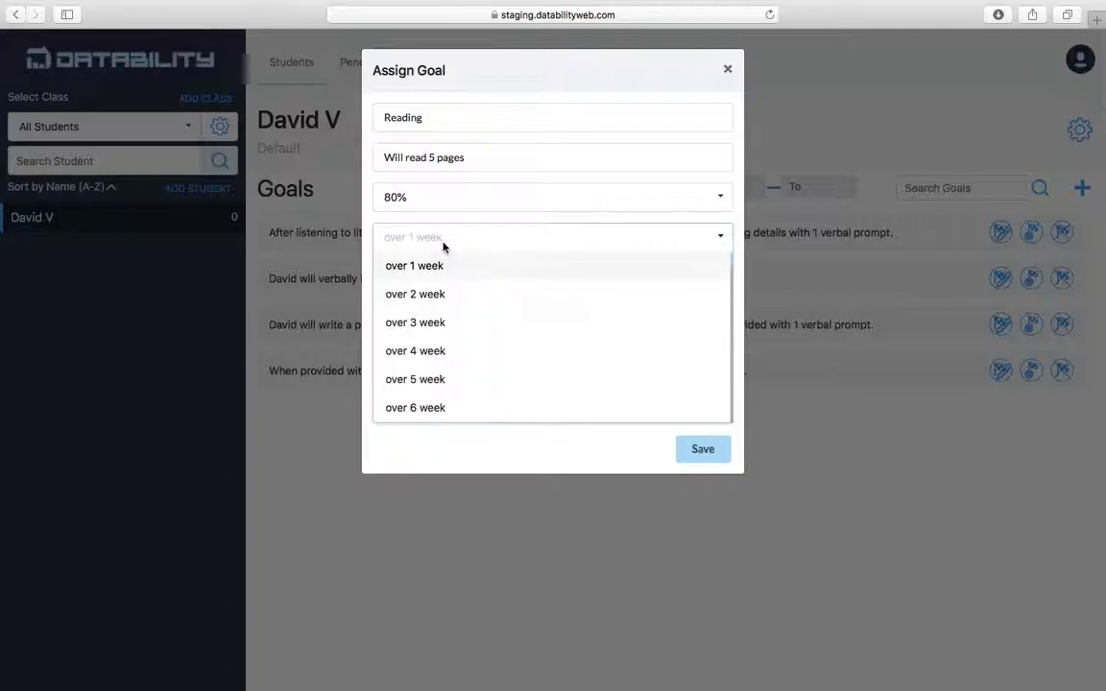
left_click(418, 352)
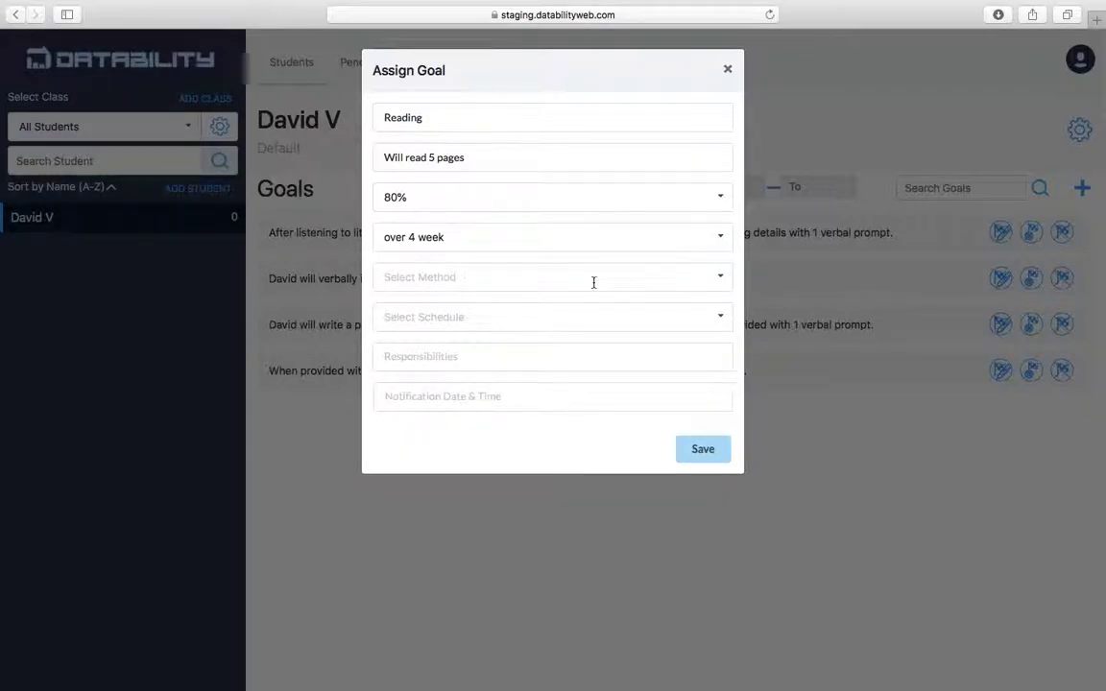
left_click(715, 277)
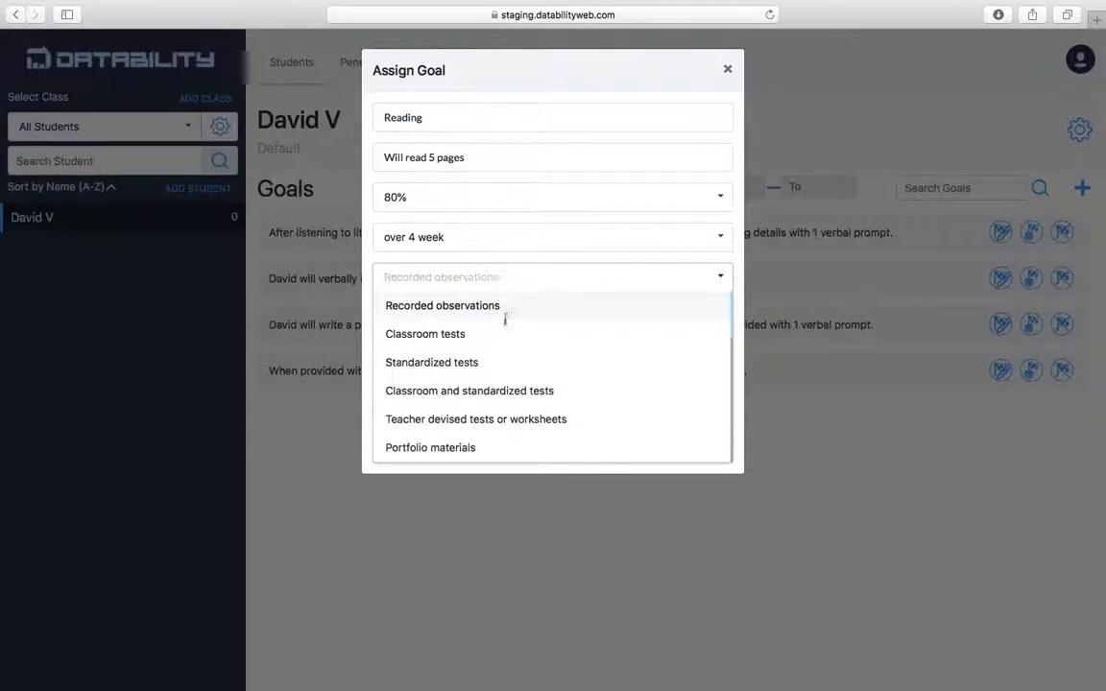
scroll(472, 355, "down", 5)
scroll(472, 355, "up", 2)
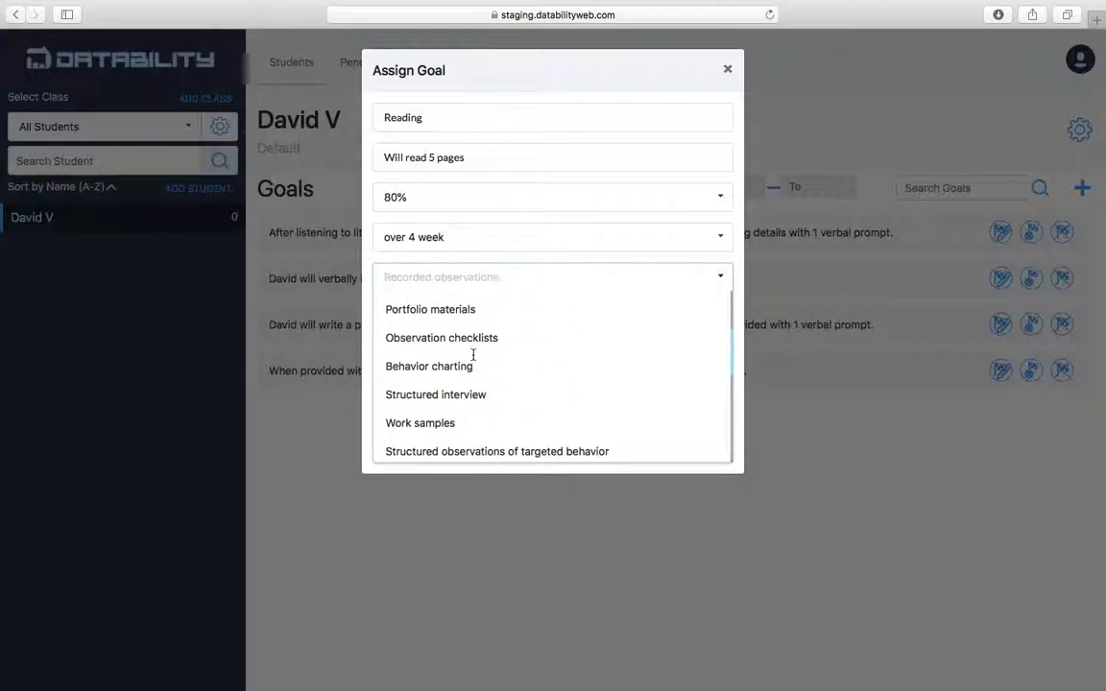
scroll(472, 355, "up", 3)
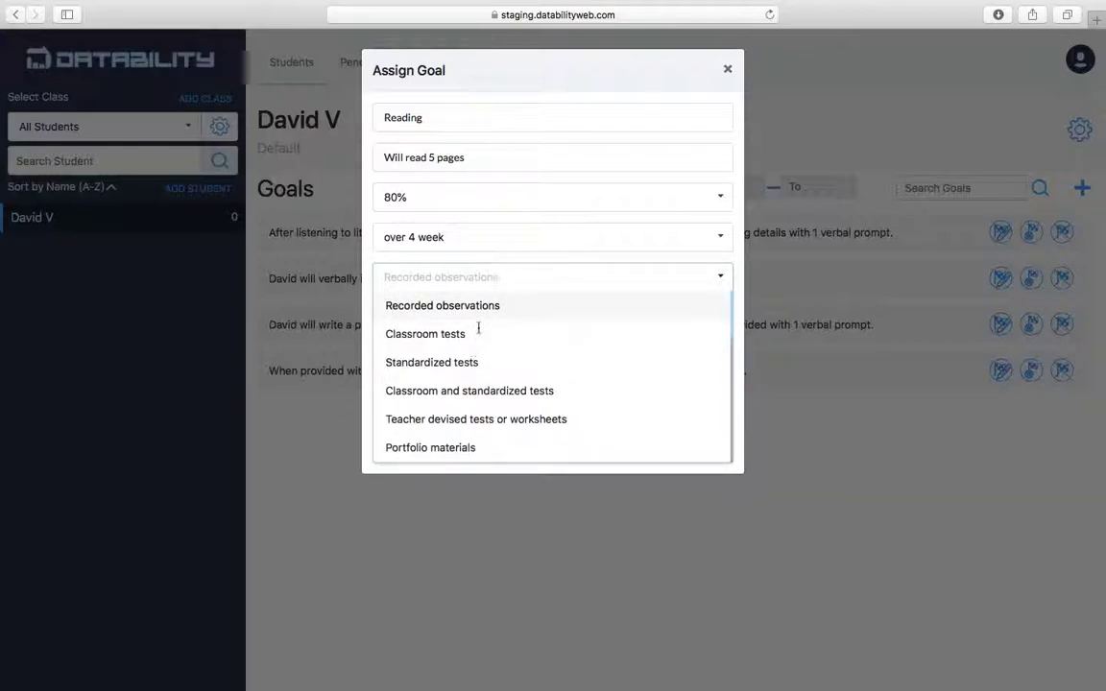
left_click(483, 315)
Set the goal schedule to Daily and the responsibility to Teacher.
left_click(536, 322)
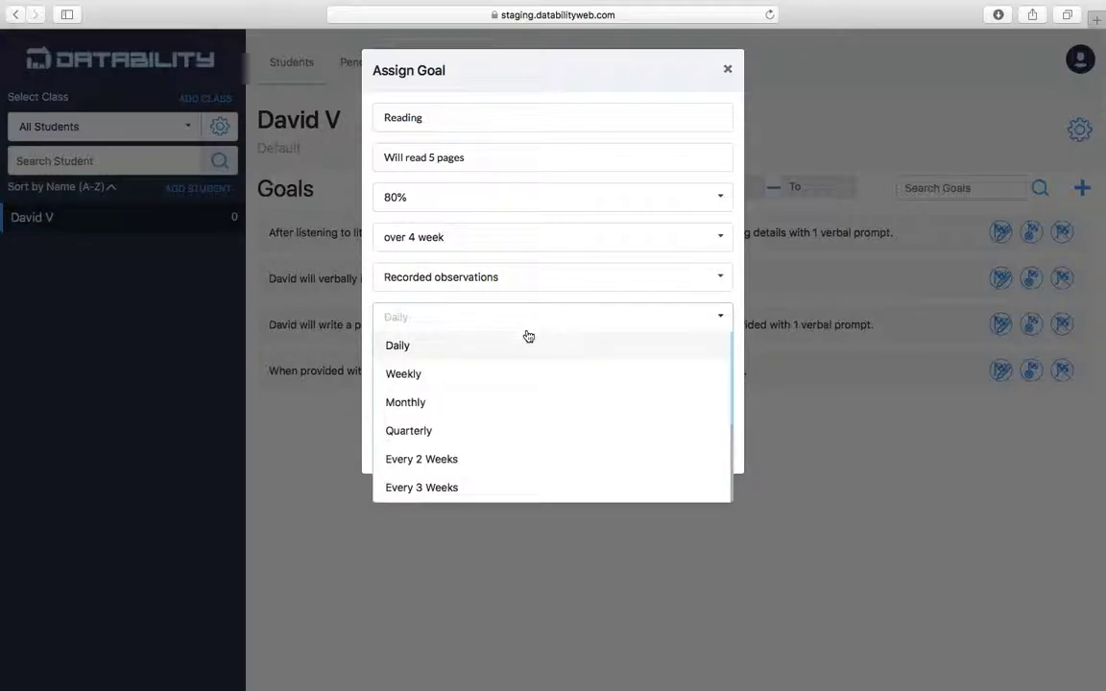
left_click(499, 378)
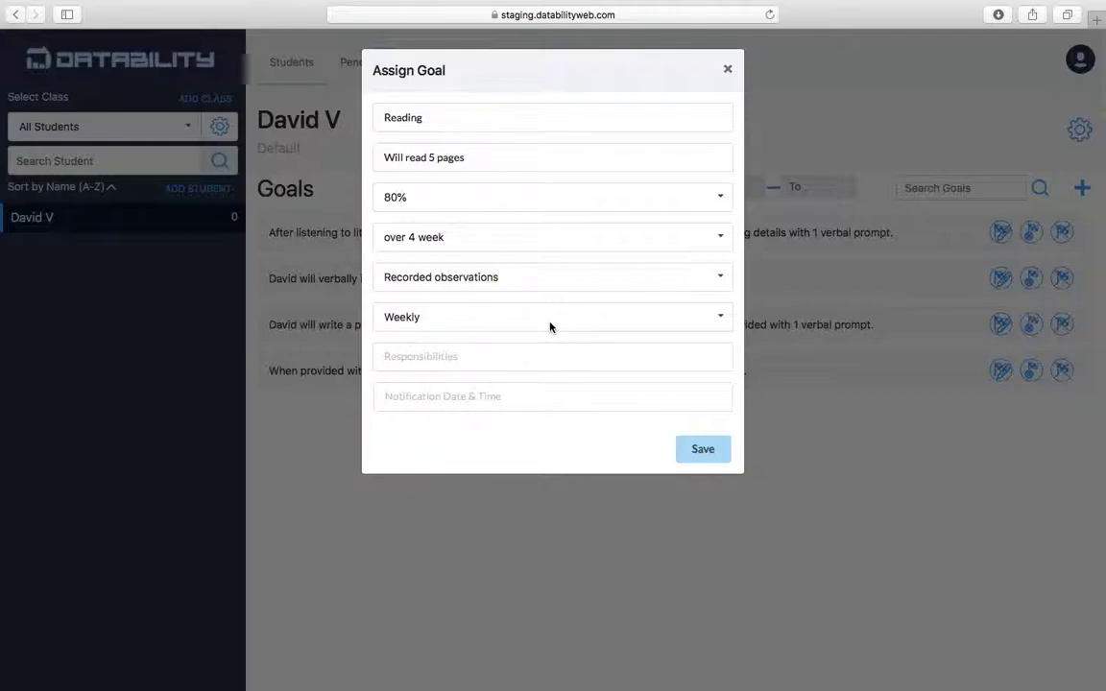
left_click(550, 327)
left_click(516, 354)
left_click(515, 353)
type("Te")
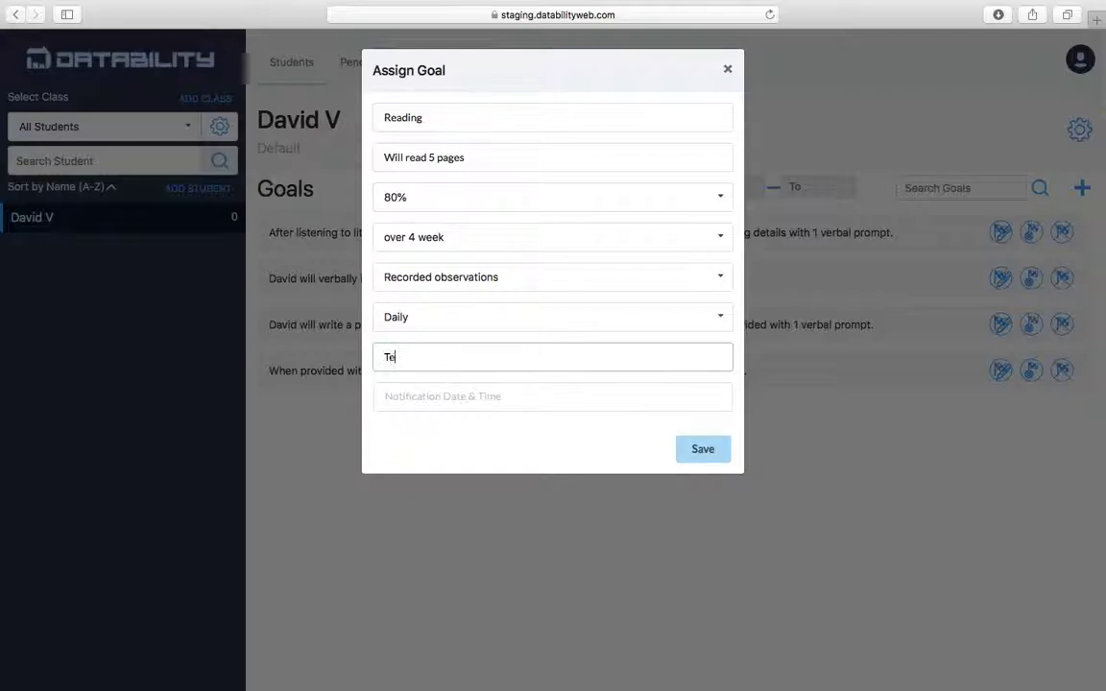
type("acher")
Open the notification date picker and dismiss it without choosing a date.
left_click(458, 406)
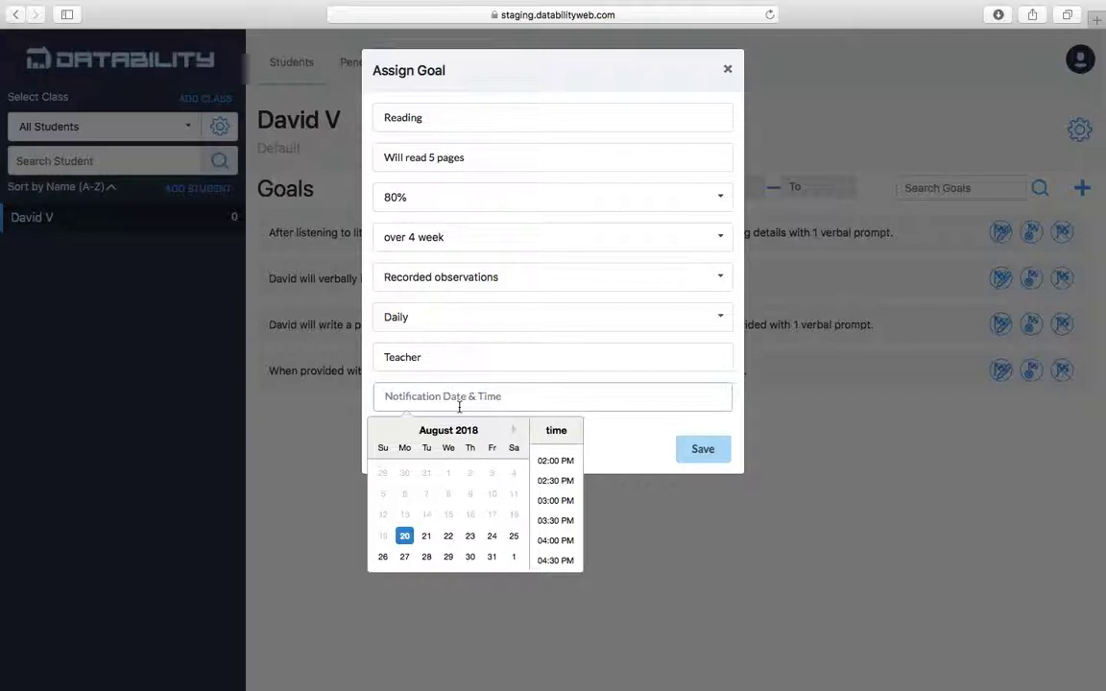
left_click(656, 442)
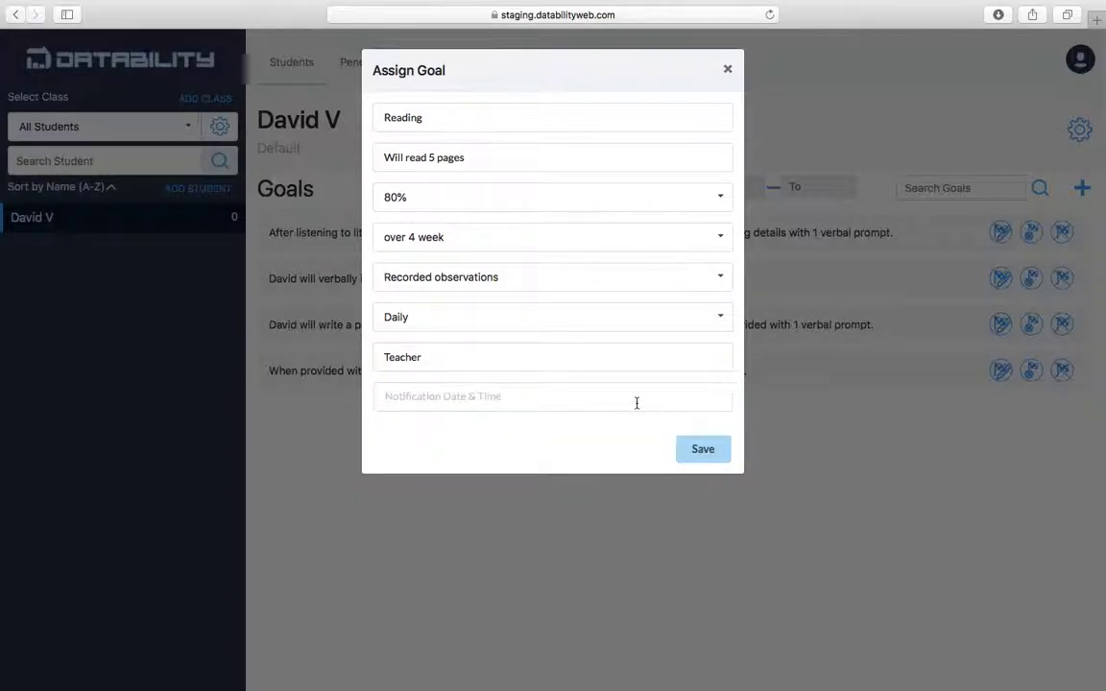
left_click(636, 403)
left_click(639, 437)
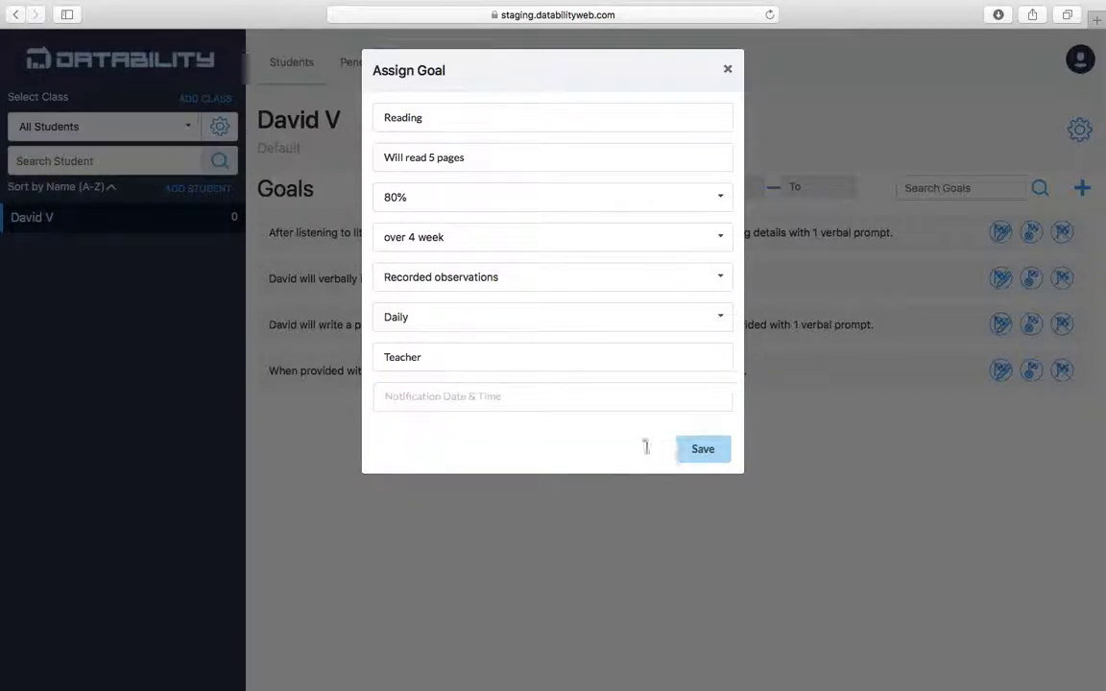
Save the Reading goal, then open and close its Edit Goal dialog unchanged.
left_click(698, 457)
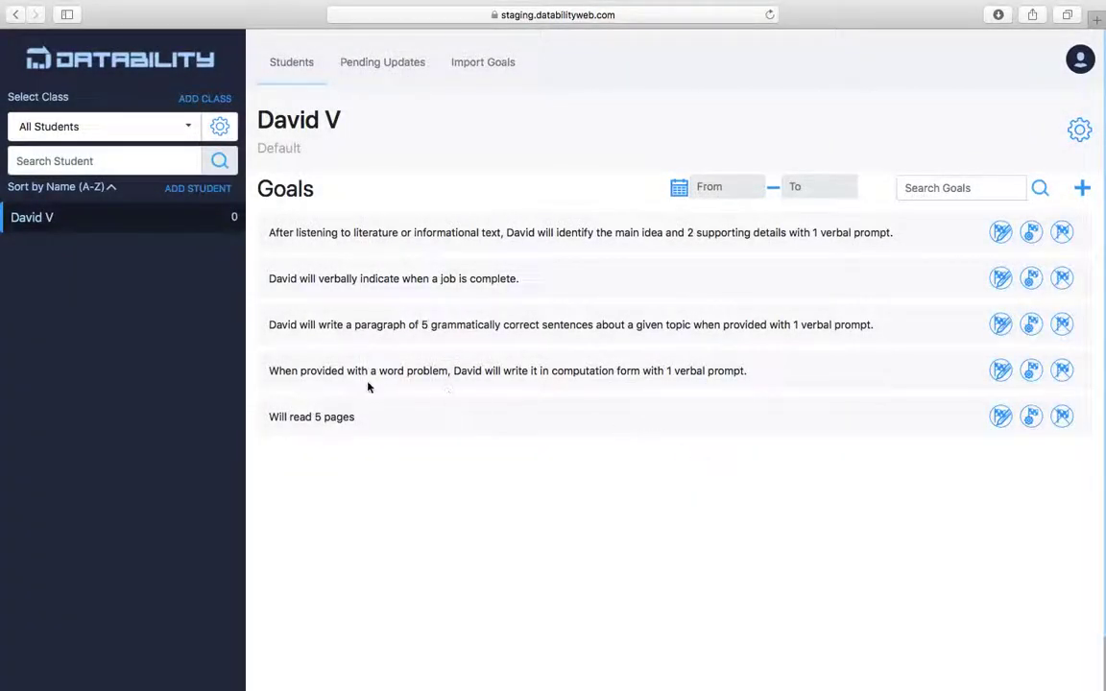
left_click(1001, 418)
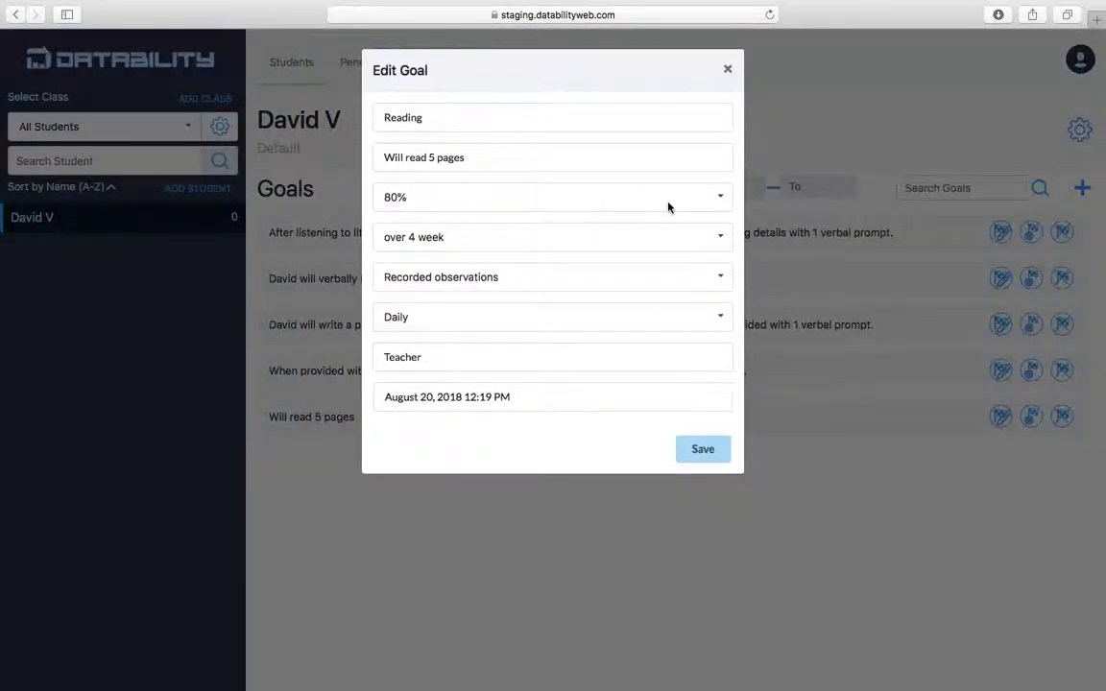
left_click(727, 70)
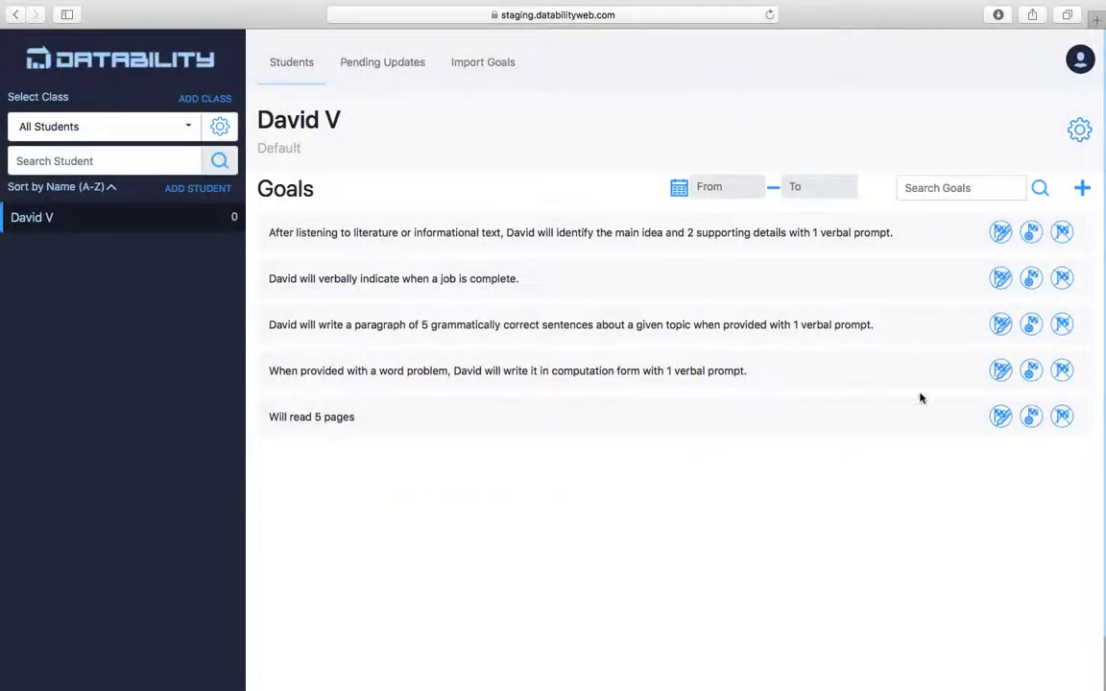
Open a progress update for 'Will read 5 pages' and enter 60 out of 100 (60%).
left_click(1030, 418)
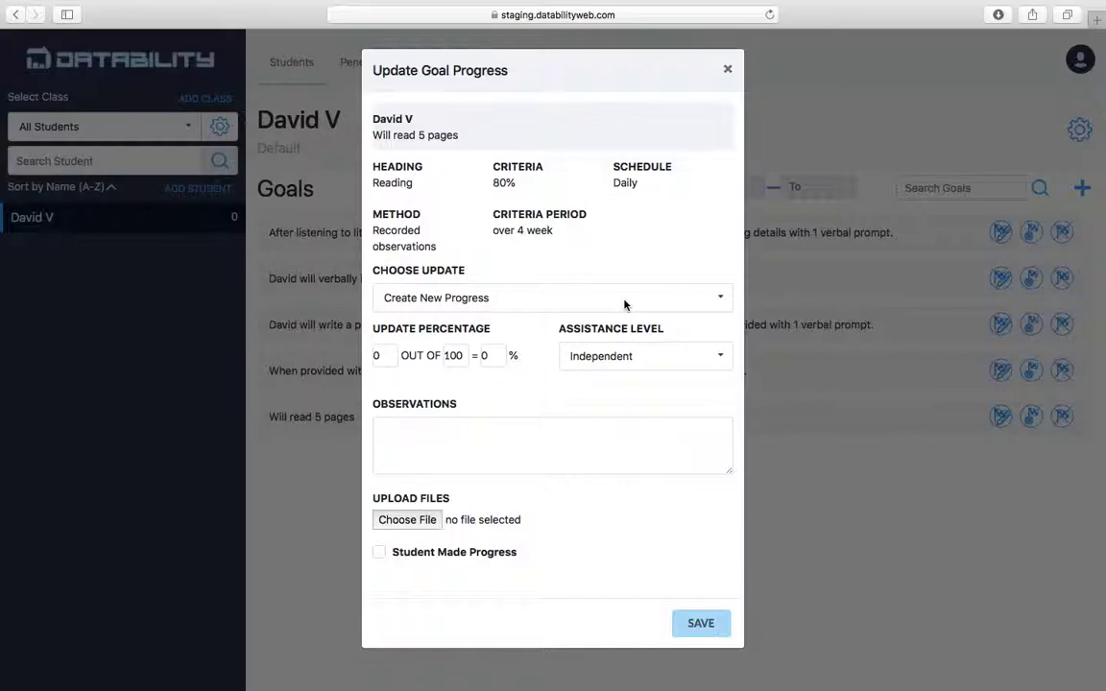
left_click(392, 359)
key("BackSpace")
type("5")
double_click(462, 355)
type("1")
key("BackSpace")
type("5")
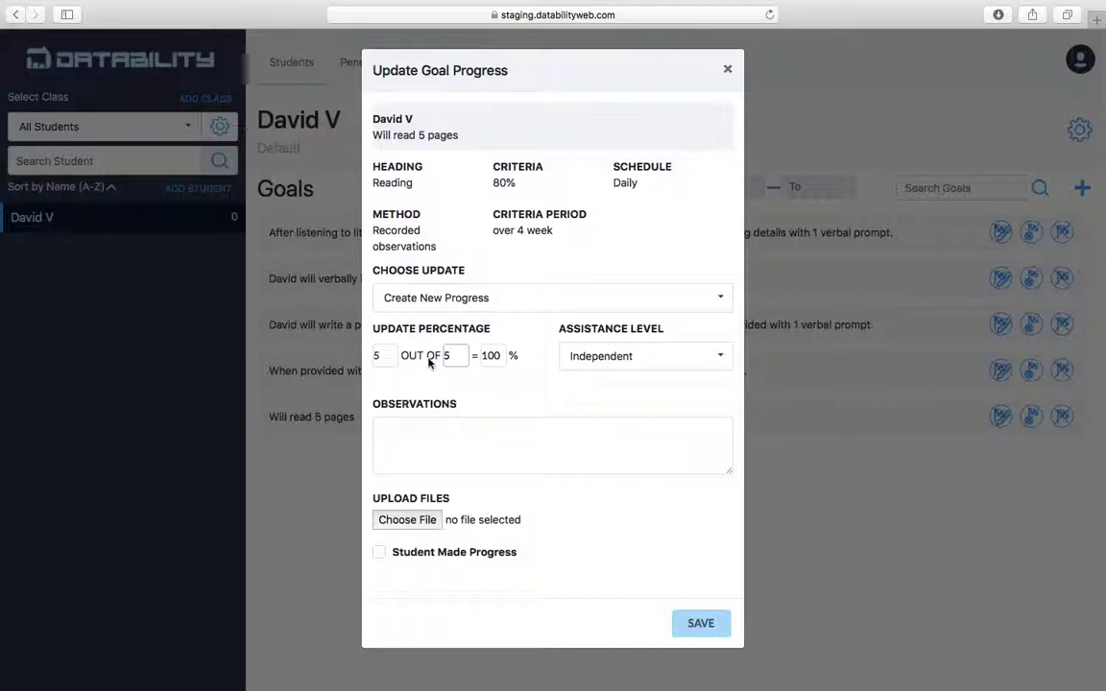
left_click(501, 357)
key("BackSpace")
key("BackSpace")
key("BackSpace")
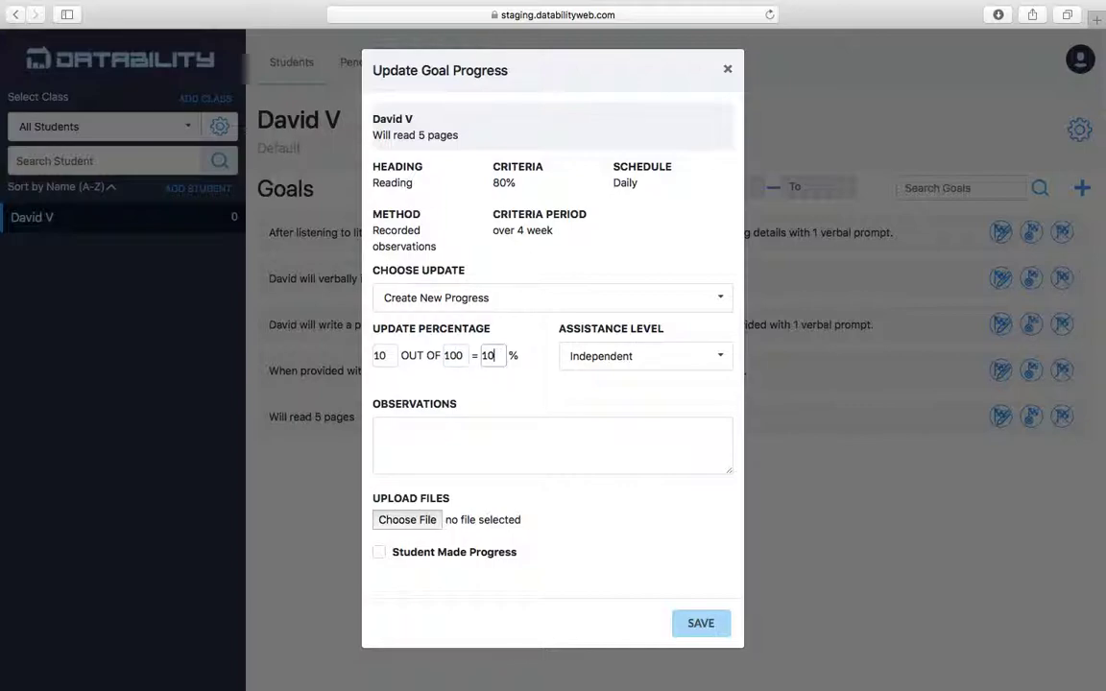
type("60")
Keep assistance at Independent, note that the student is making progress, tick Student Made Progress, and save.
left_click(670, 360)
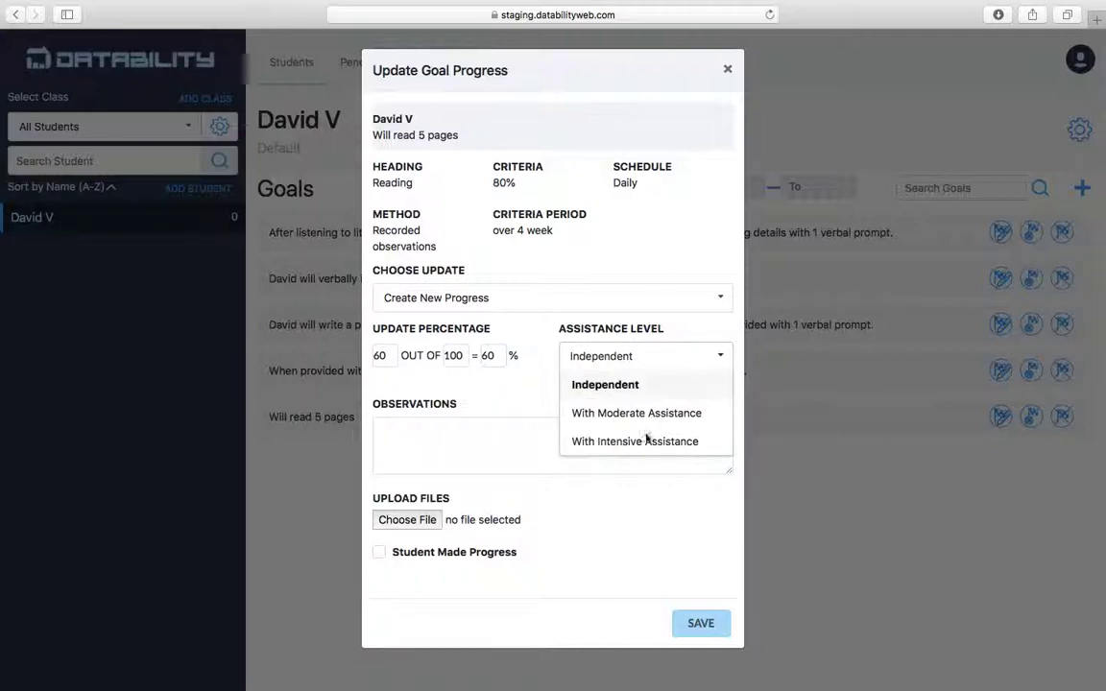
left_click(660, 358)
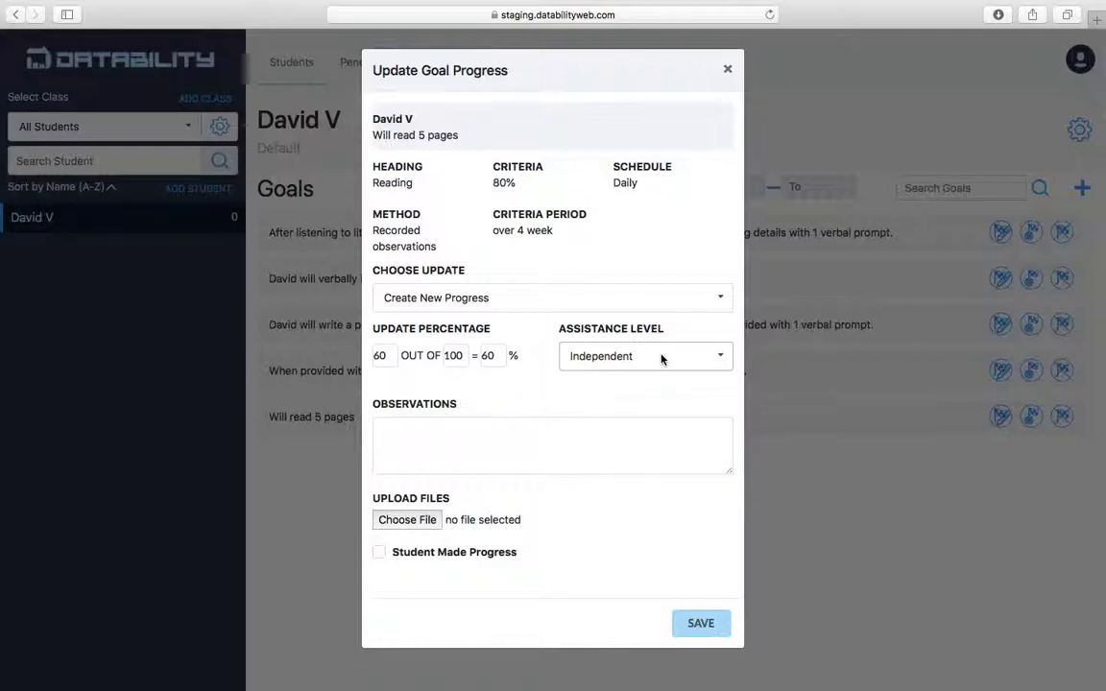
left_click(515, 433)
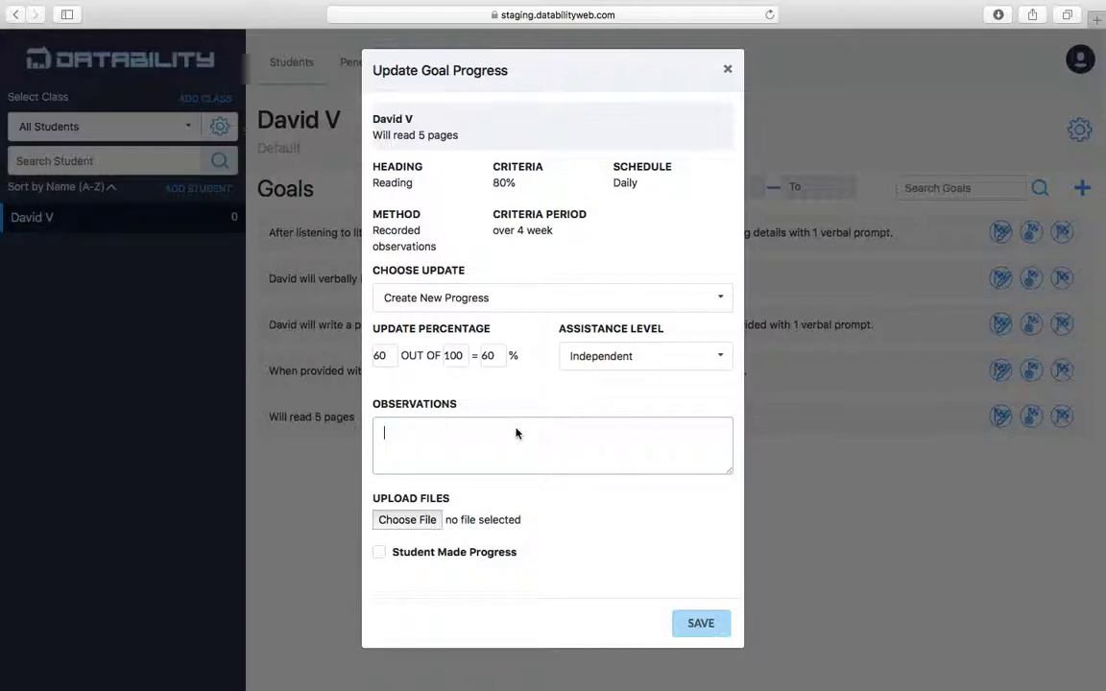
type("David is makin")
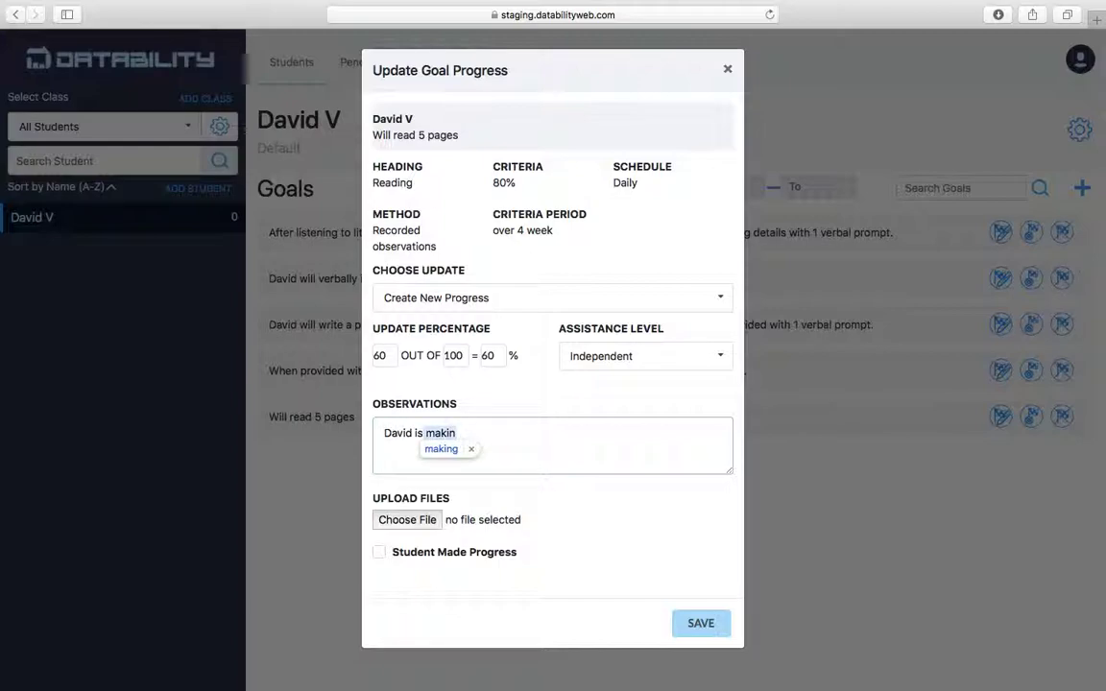
type("g progress")
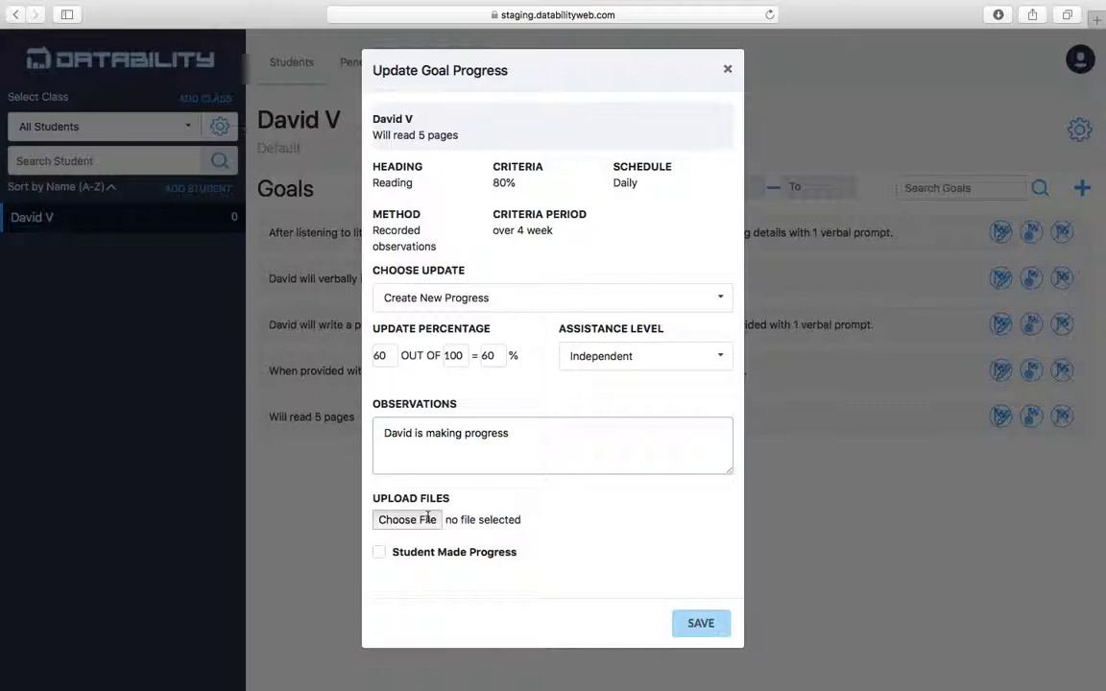
left_click(379, 552)
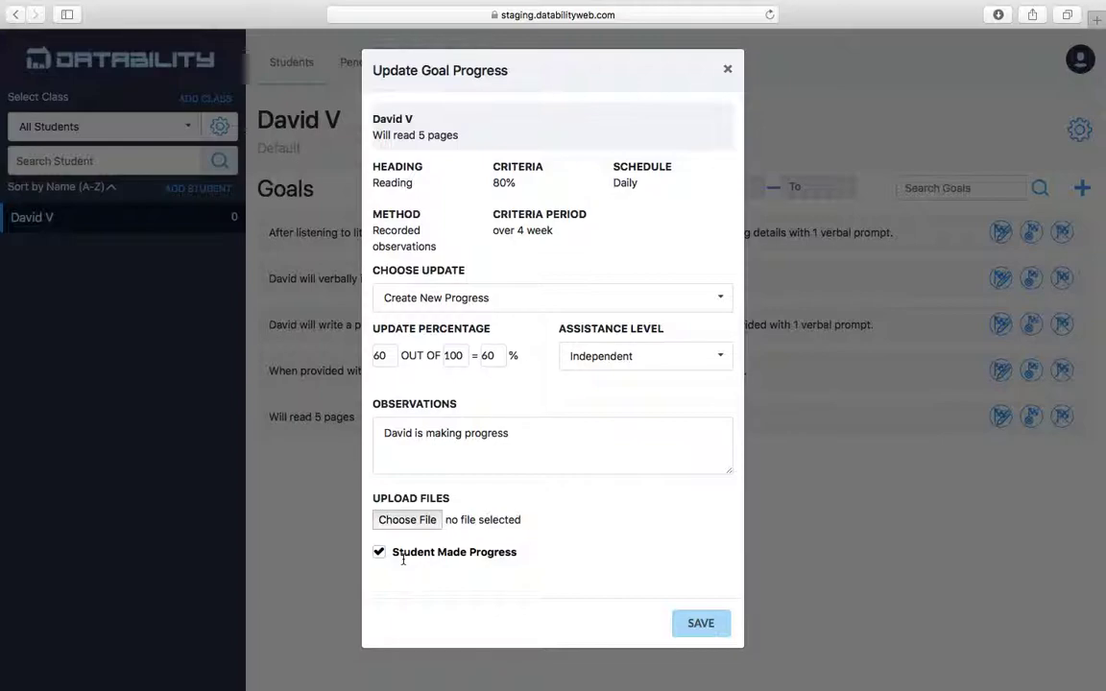
left_click(695, 627)
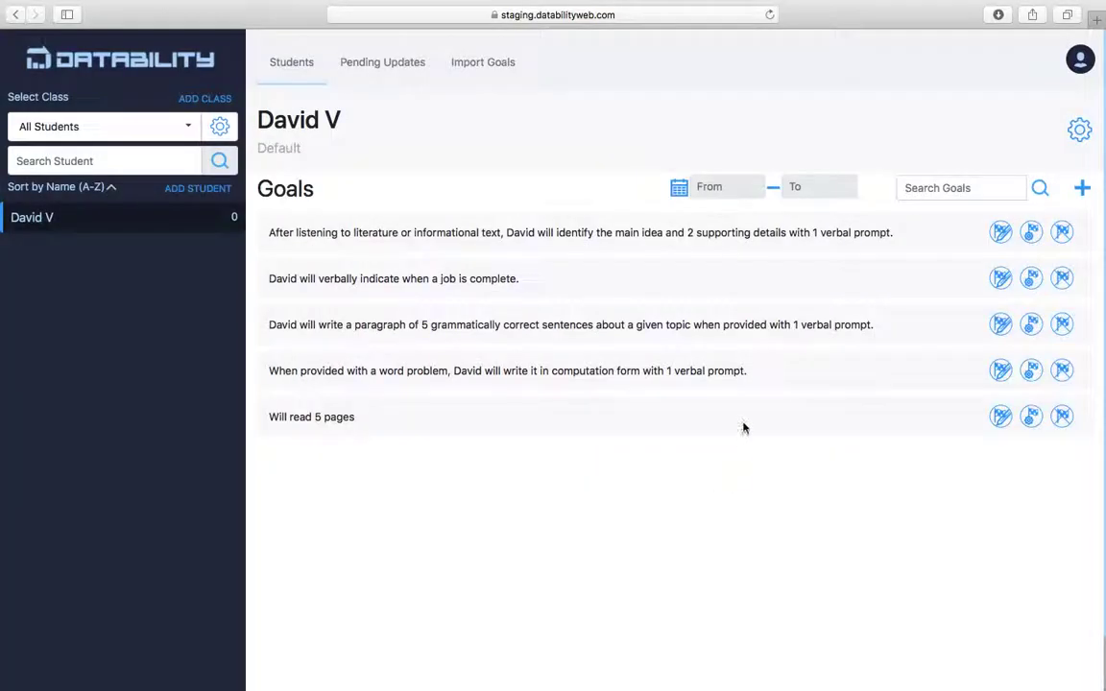
Save another progress update for 'Will read 5 pages': 70, observation 'great', progress made.
left_click(1031, 417)
left_click(384, 357)
type("60")
key("BackSpace")
key("BackSpace")
type("70")
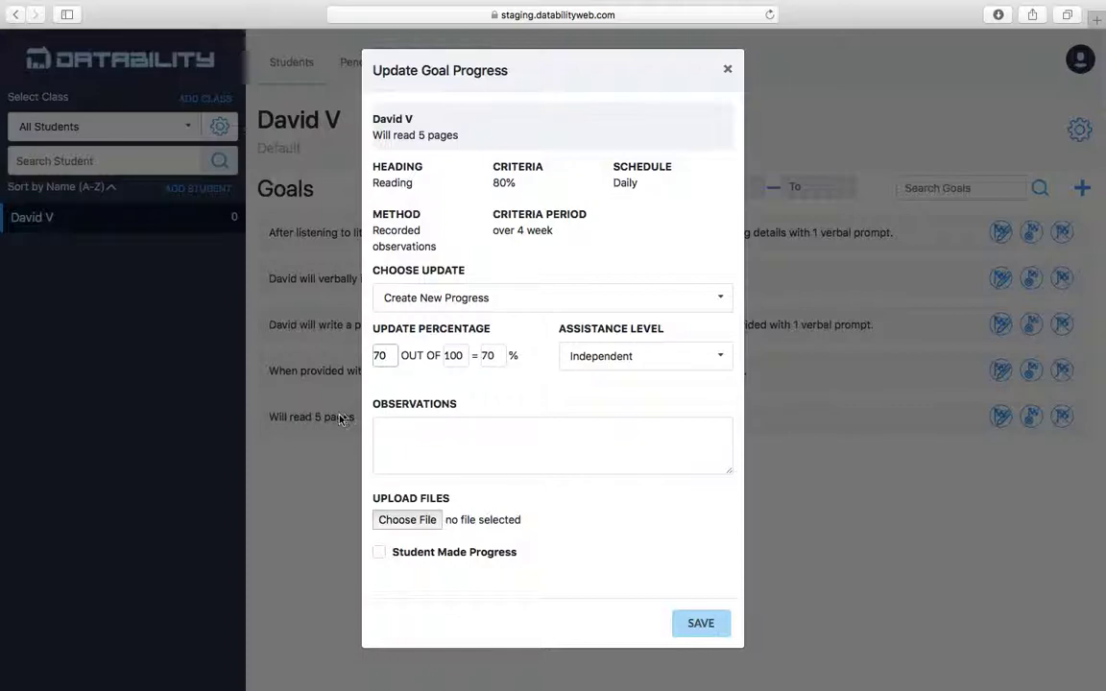
left_click(389, 433)
type("great")
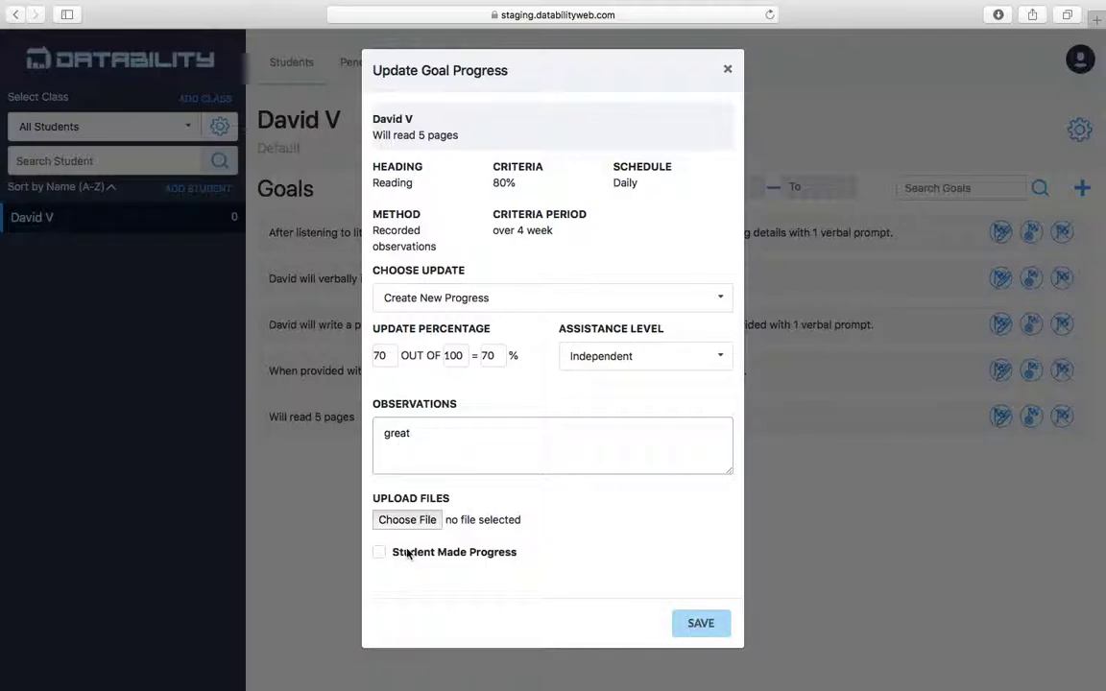
left_click(379, 553)
left_click(701, 623)
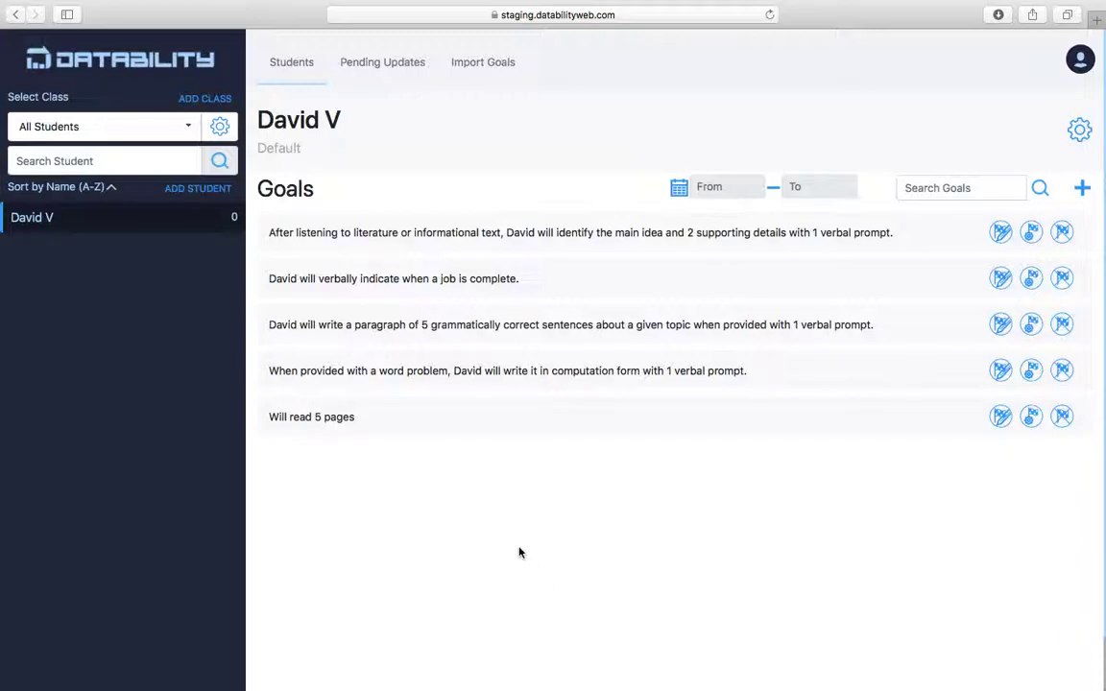
Open the 'Will read 5 pages' goal details and send them as a PDF to the recipient's e-mail.
left_click(401, 426)
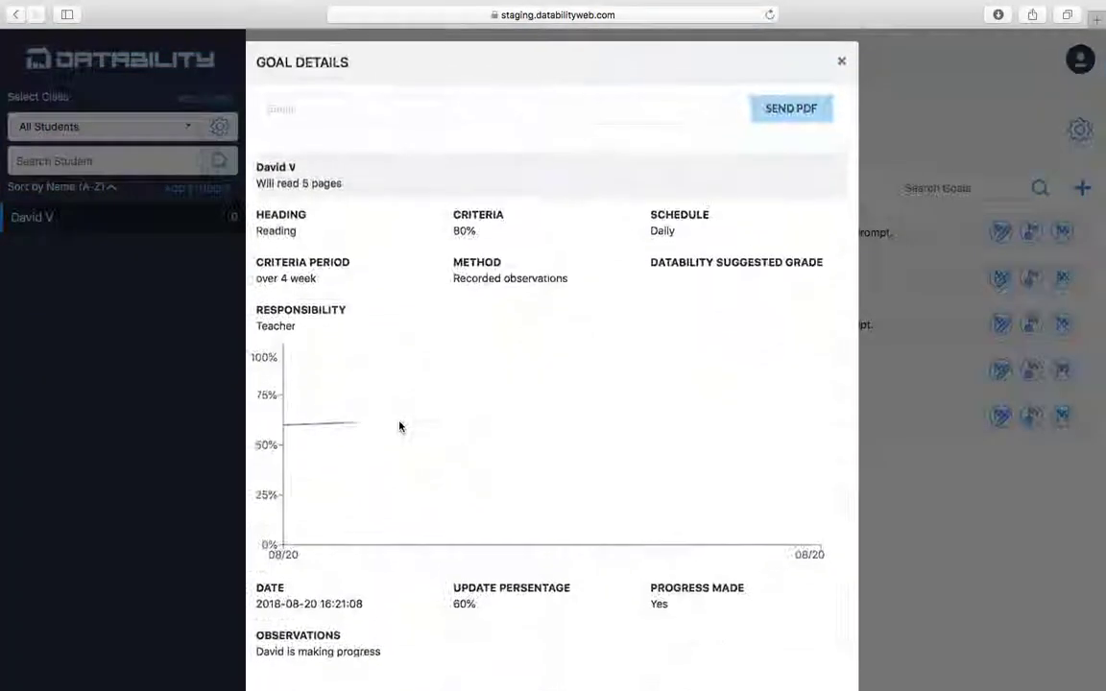
scroll(400, 426, "down", 3)
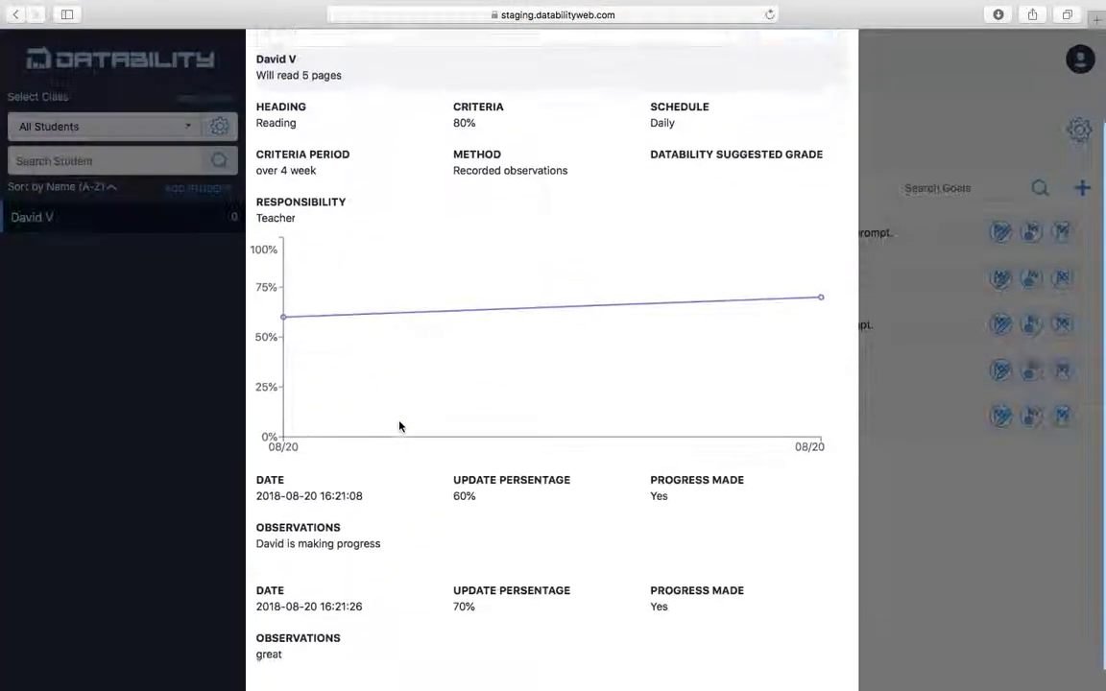
scroll(400, 426, "up", 3)
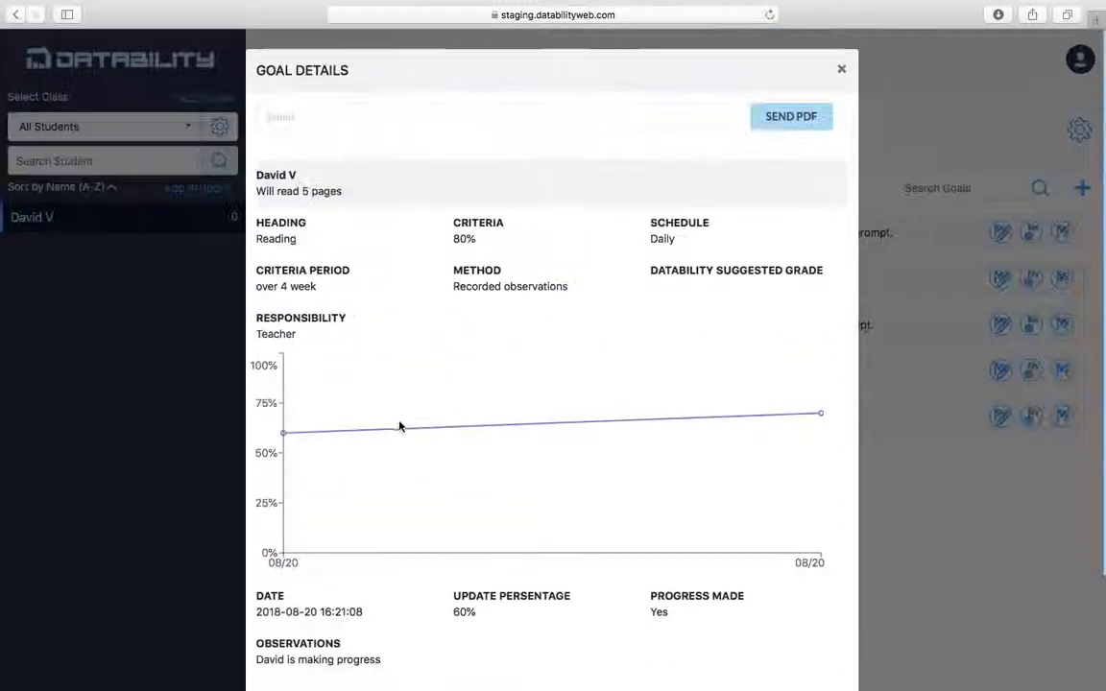
left_click(458, 125)
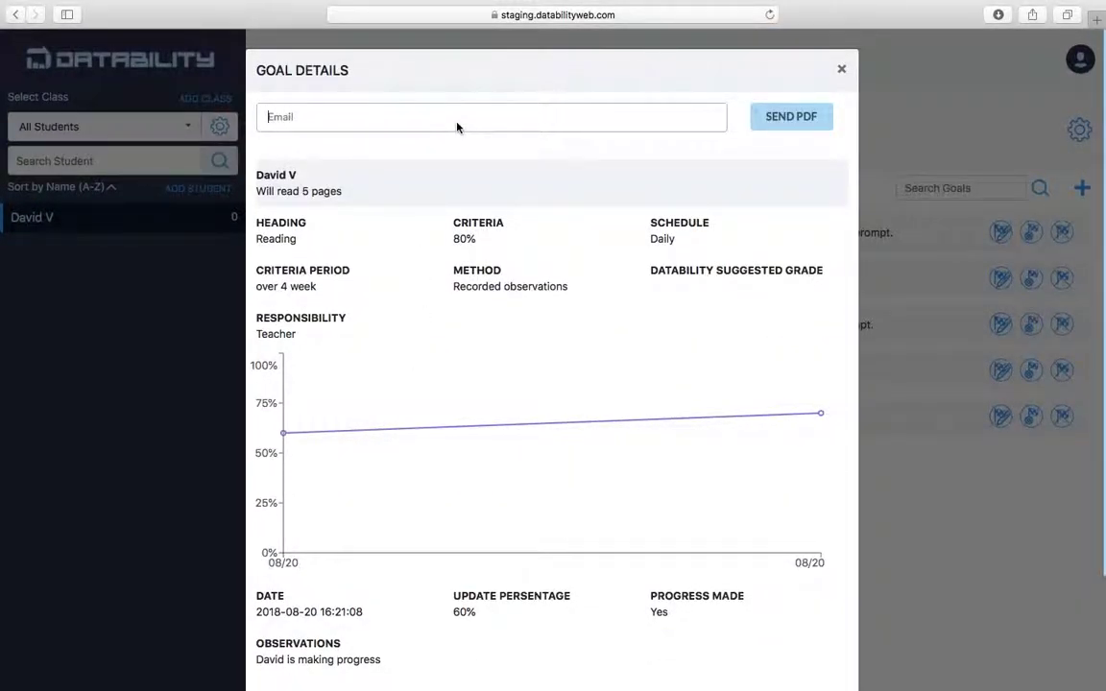
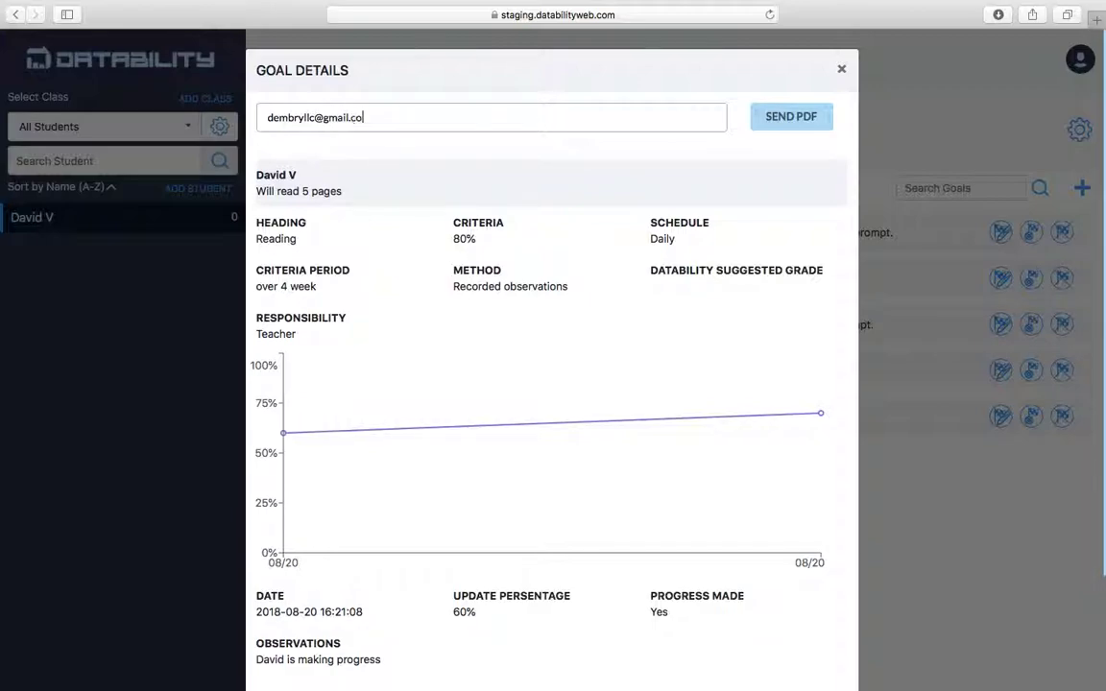
left_click(808, 115)
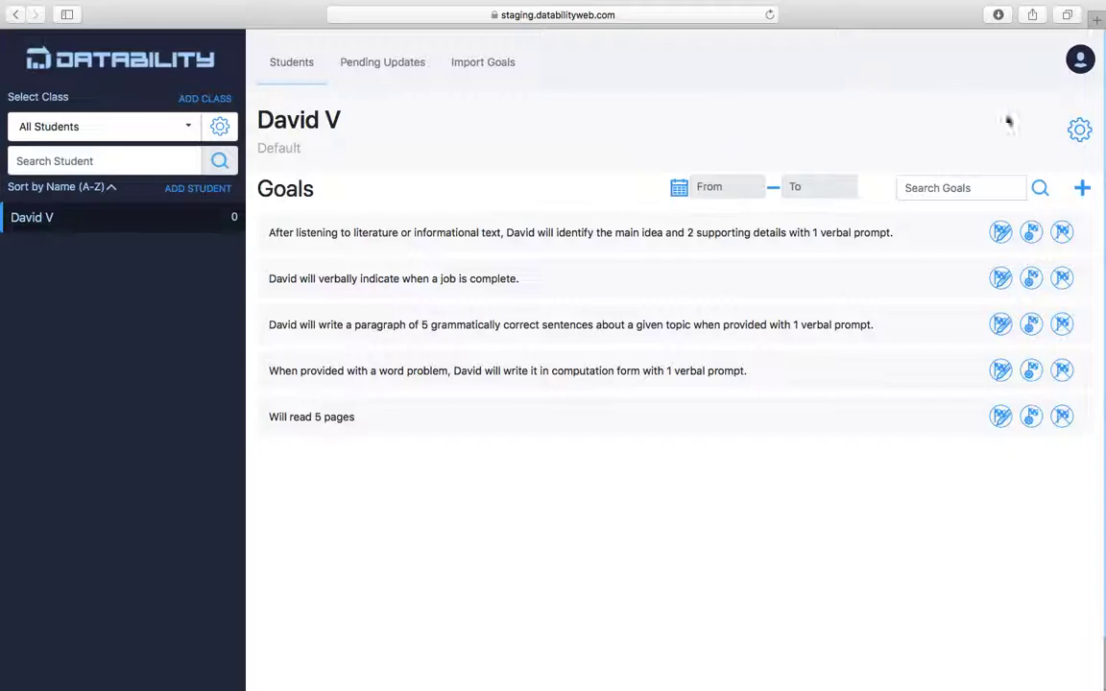
Export all of the student's goals as a PDF sent to the recipient's e-mail address.
left_click(1082, 131)
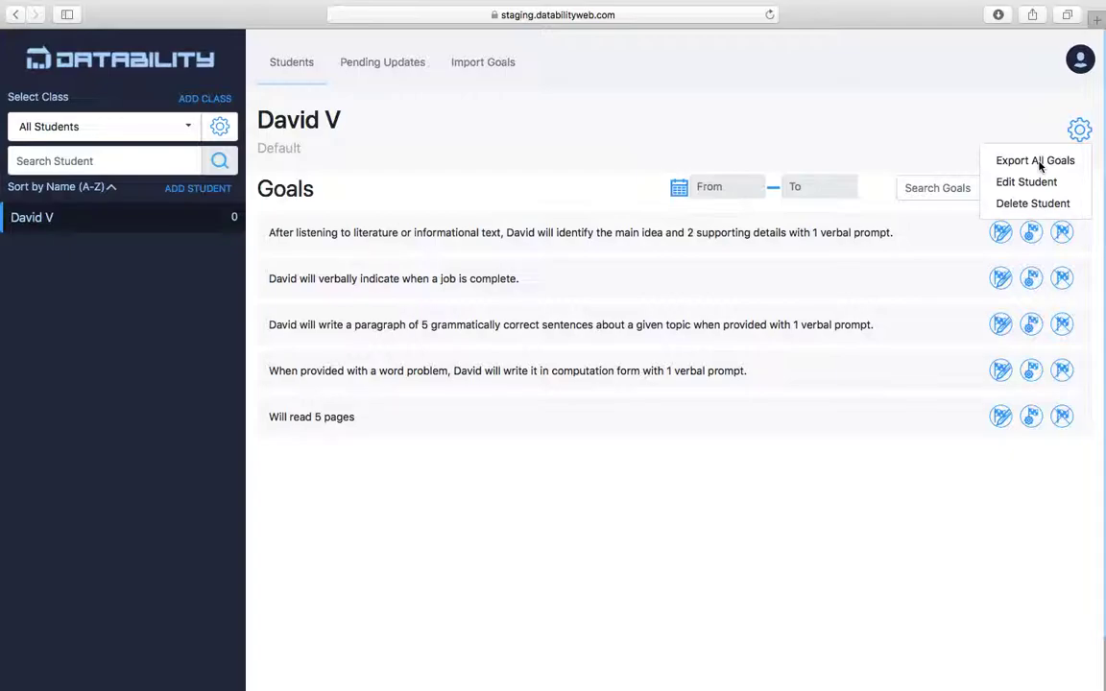
left_click(1036, 162)
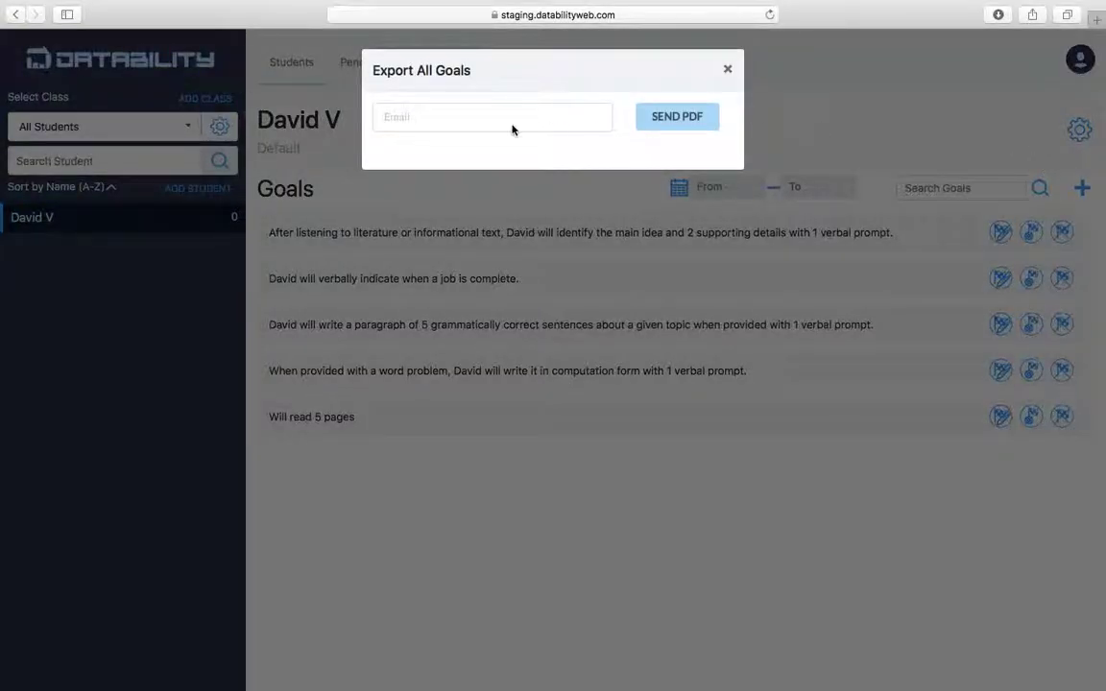
left_click(504, 129)
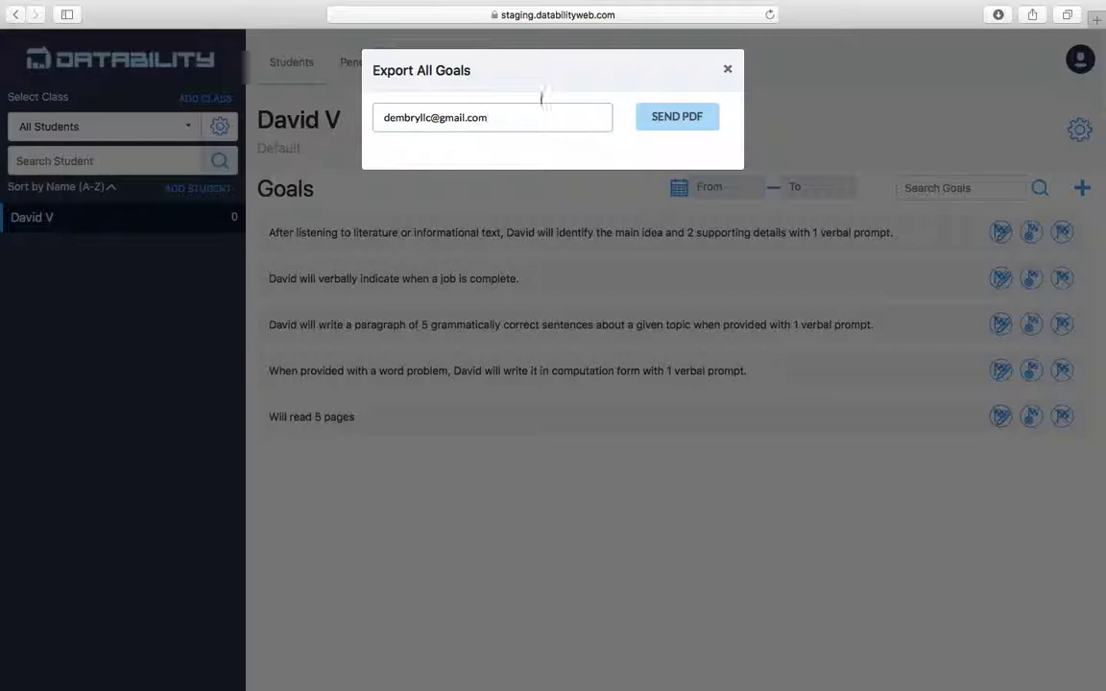
left_click(651, 115)
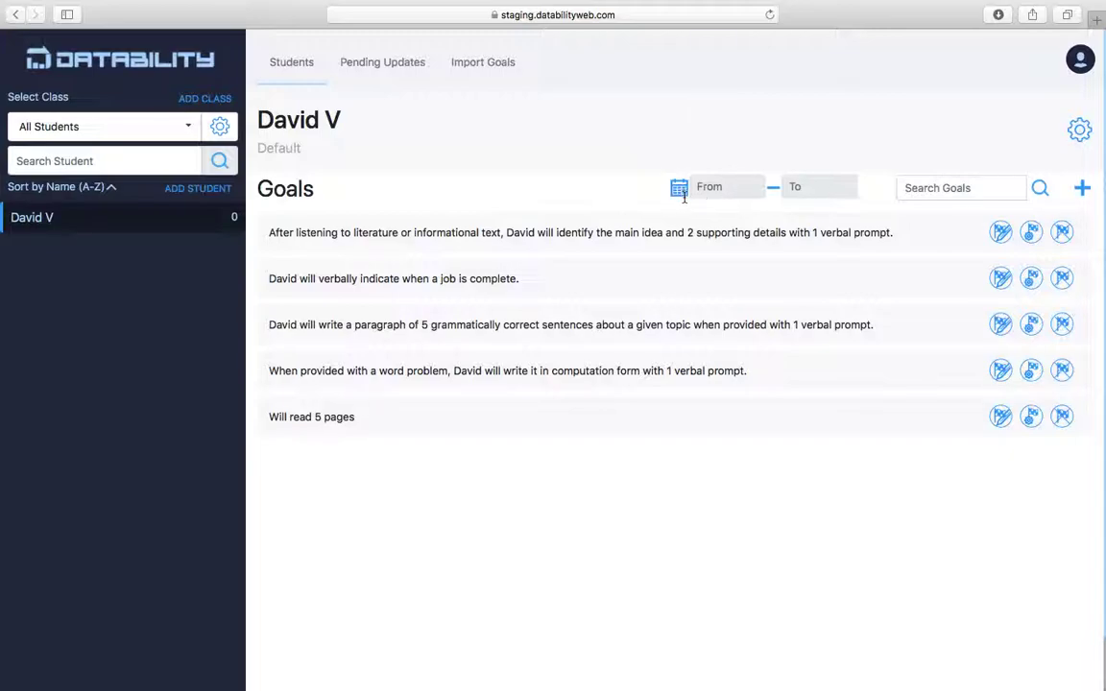
Filter goals from 08/06/2018 to 08/20/2018, then clear the date range and open the student options.
left_click(718, 187)
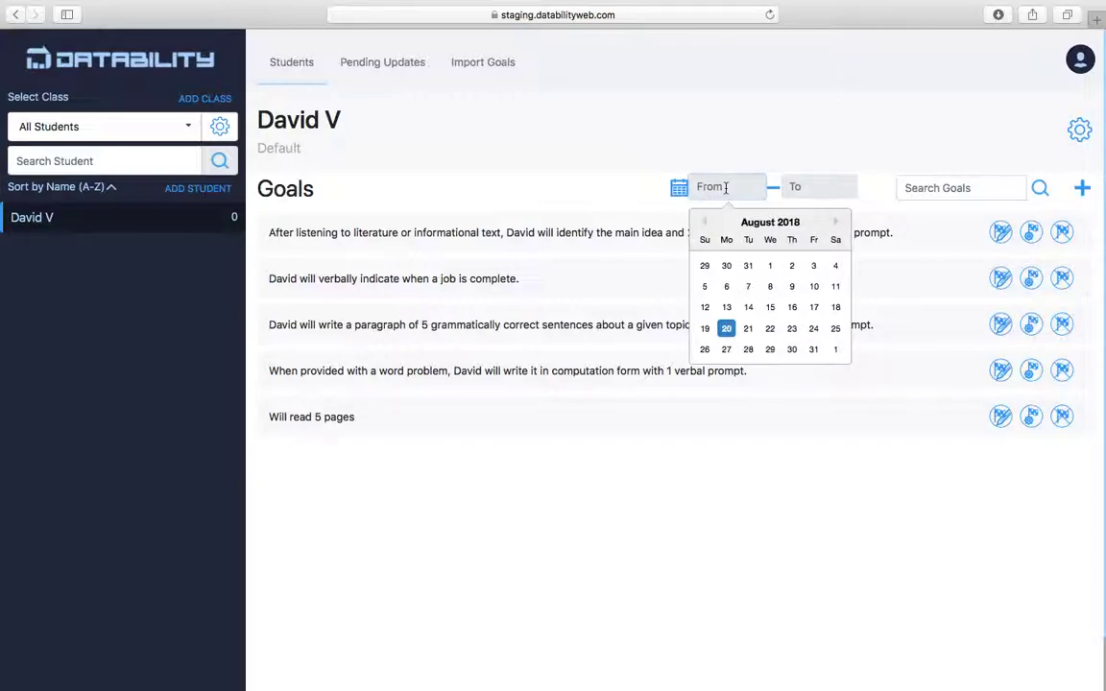
left_click(727, 286)
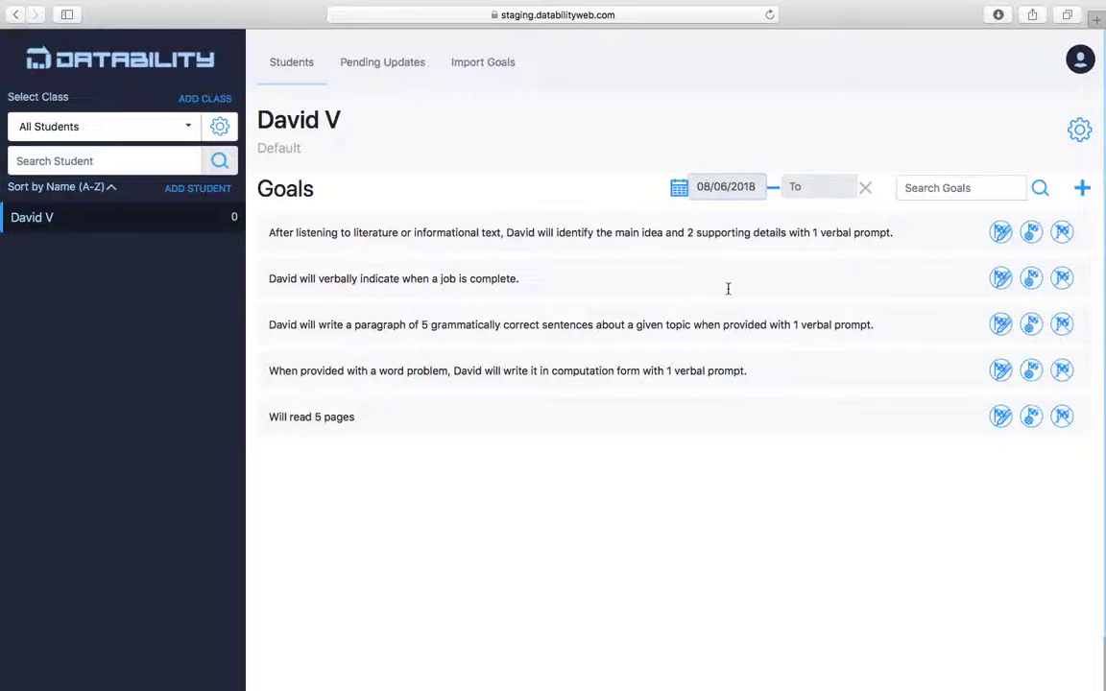
left_click(816, 188)
left_click(817, 326)
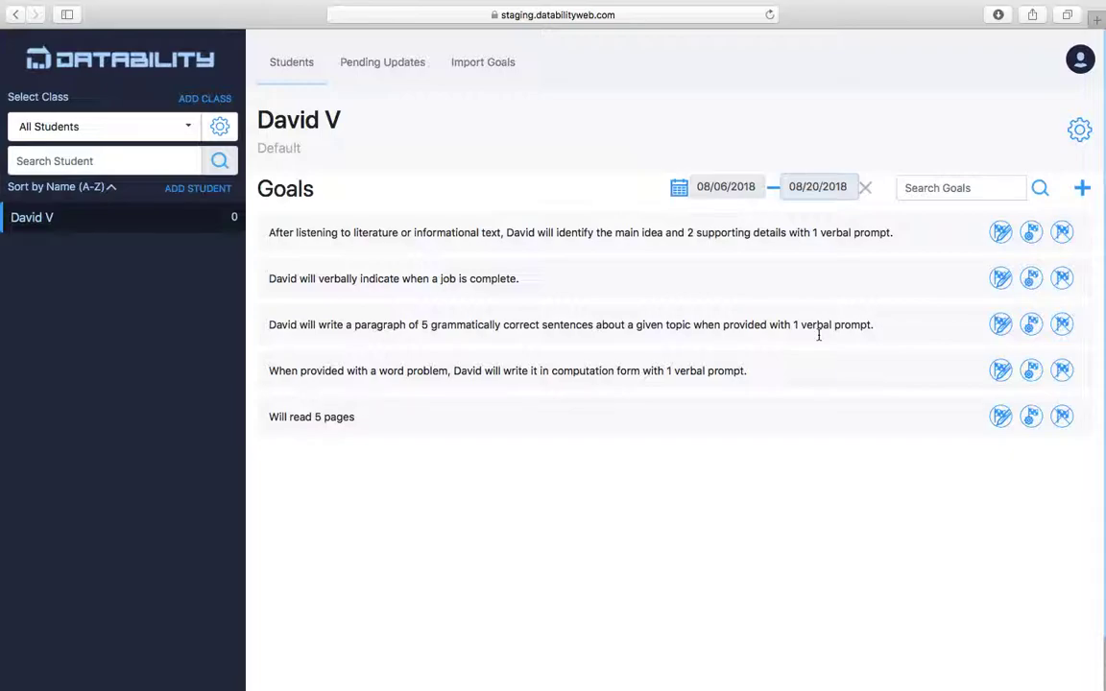
left_click(864, 187)
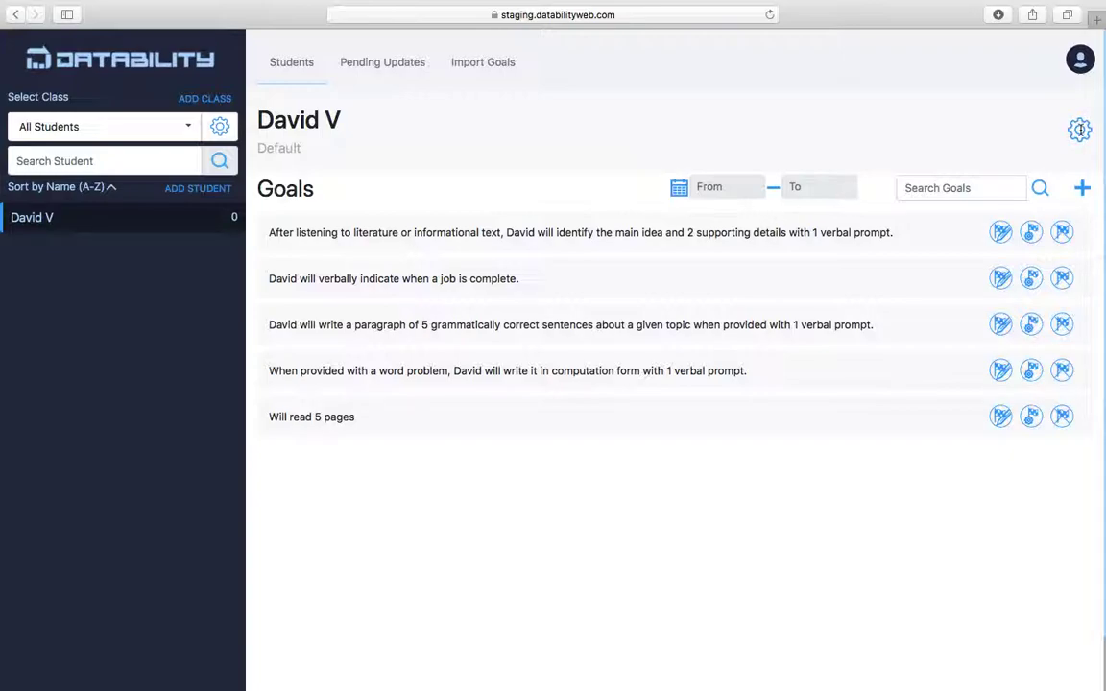
left_click(1079, 129)
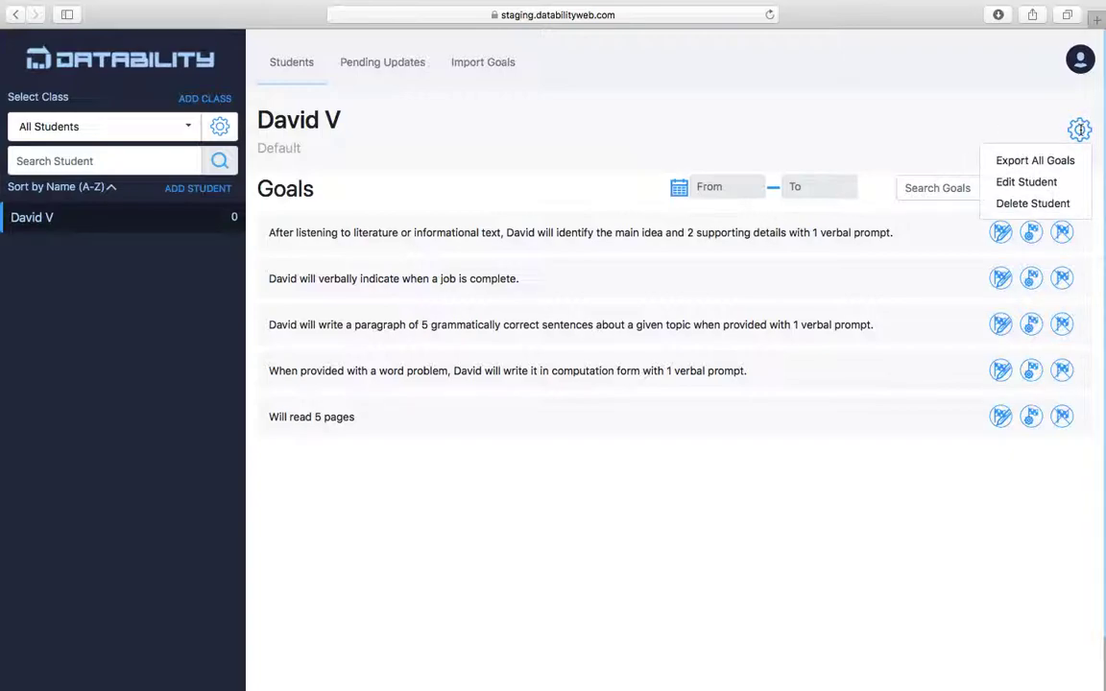
Edit the student to add the Resource class and update.
left_click(1037, 182)
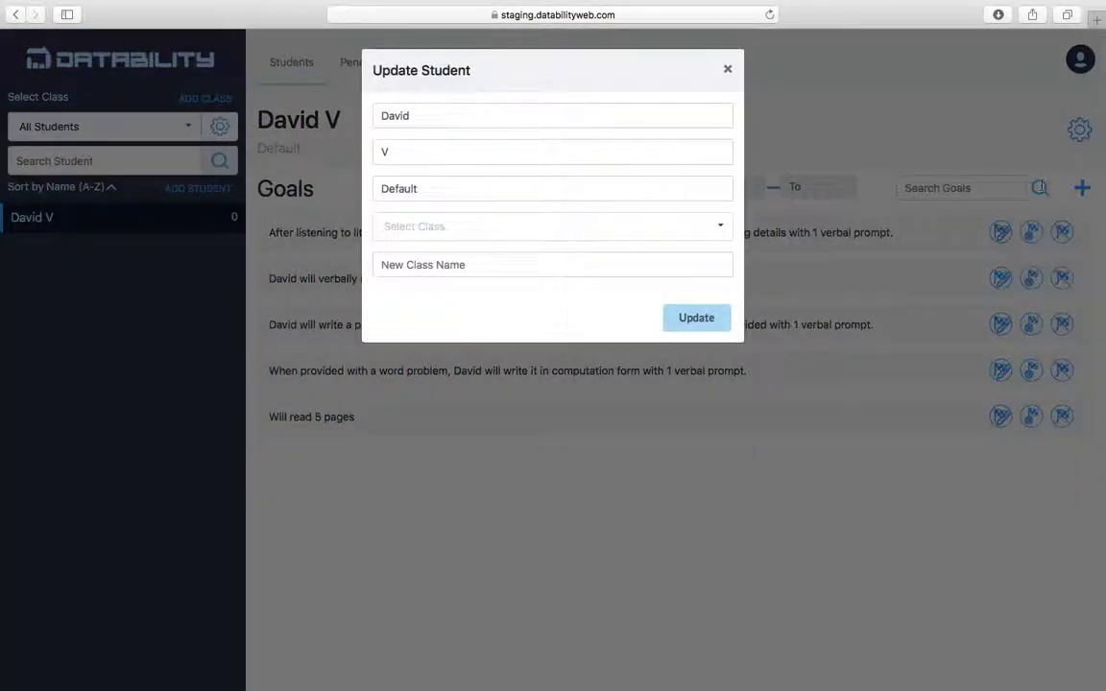
left_click(543, 230)
left_click(485, 282)
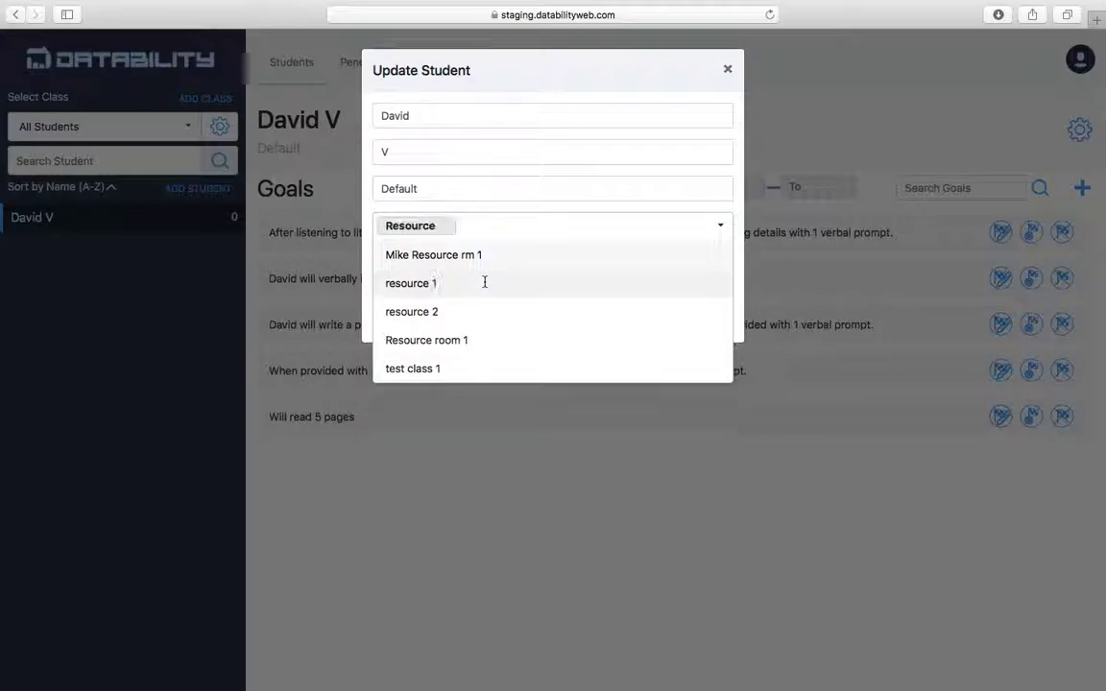
left_click(591, 83)
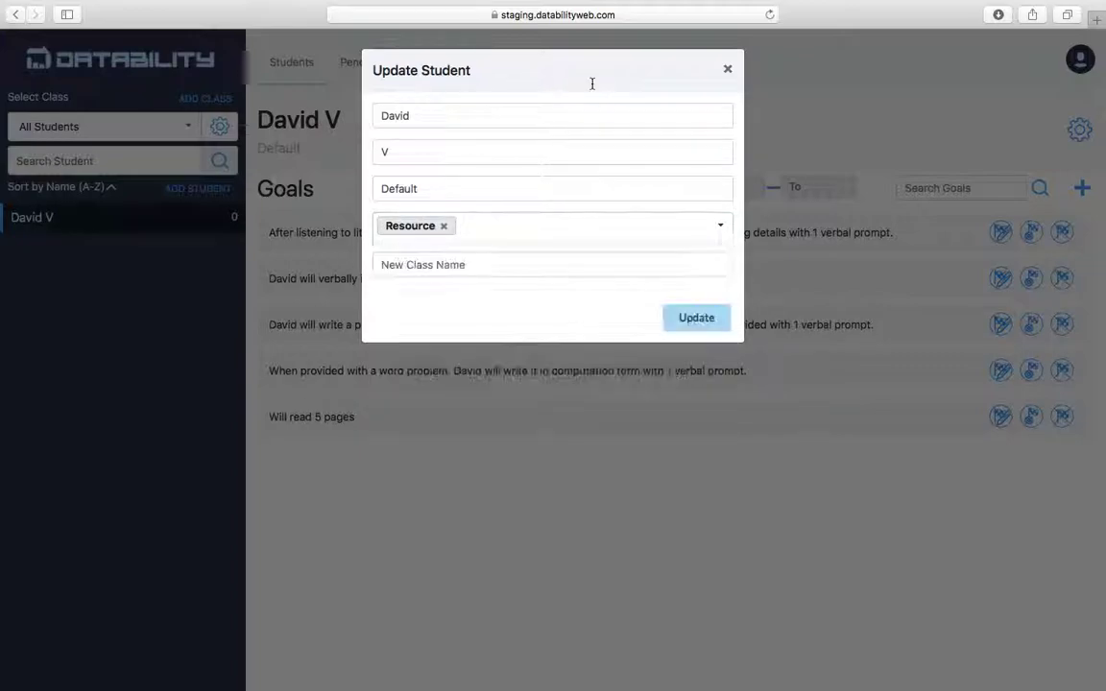
left_click(686, 320)
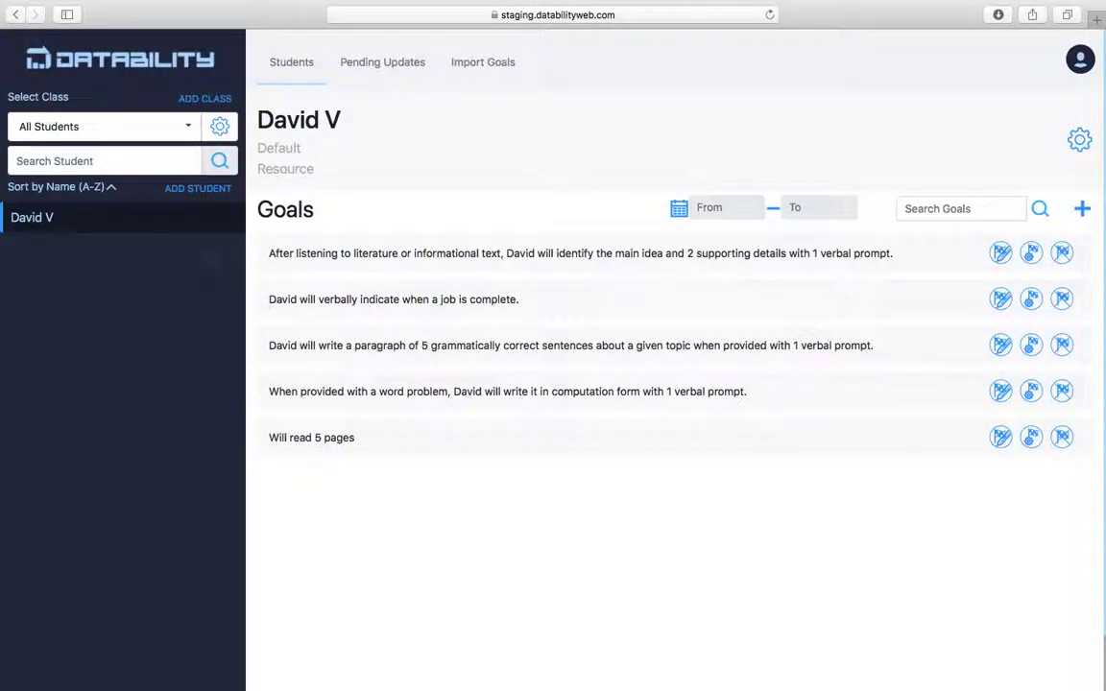
Edit the student again to add test class 1 and update.
left_click(1079, 141)
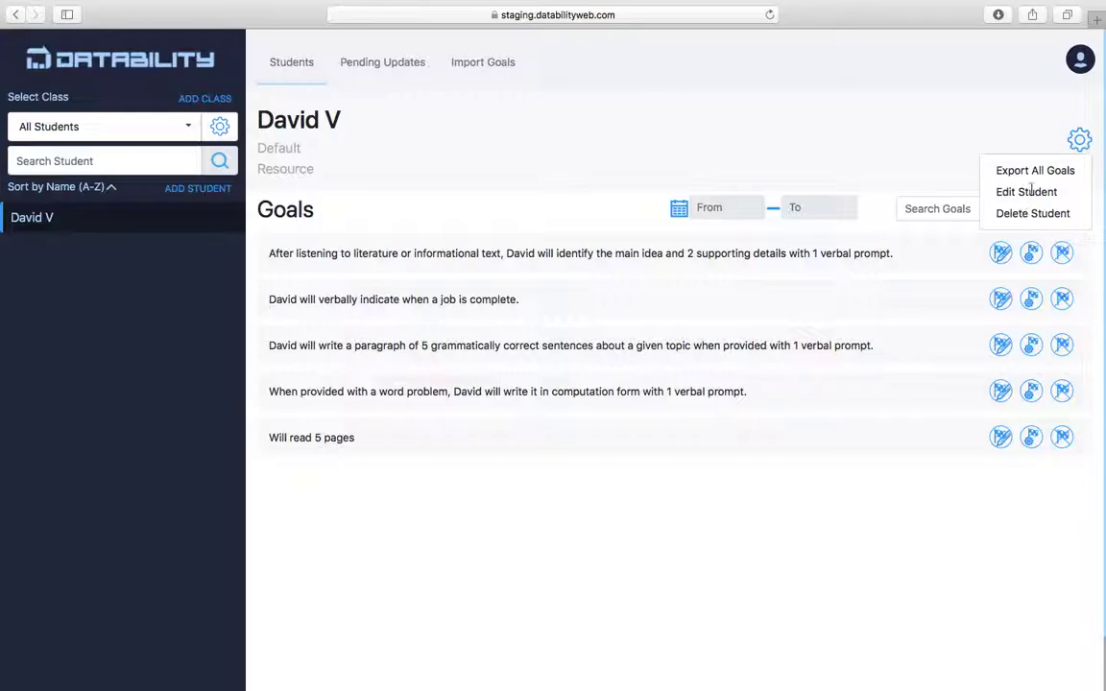
left_click(1025, 192)
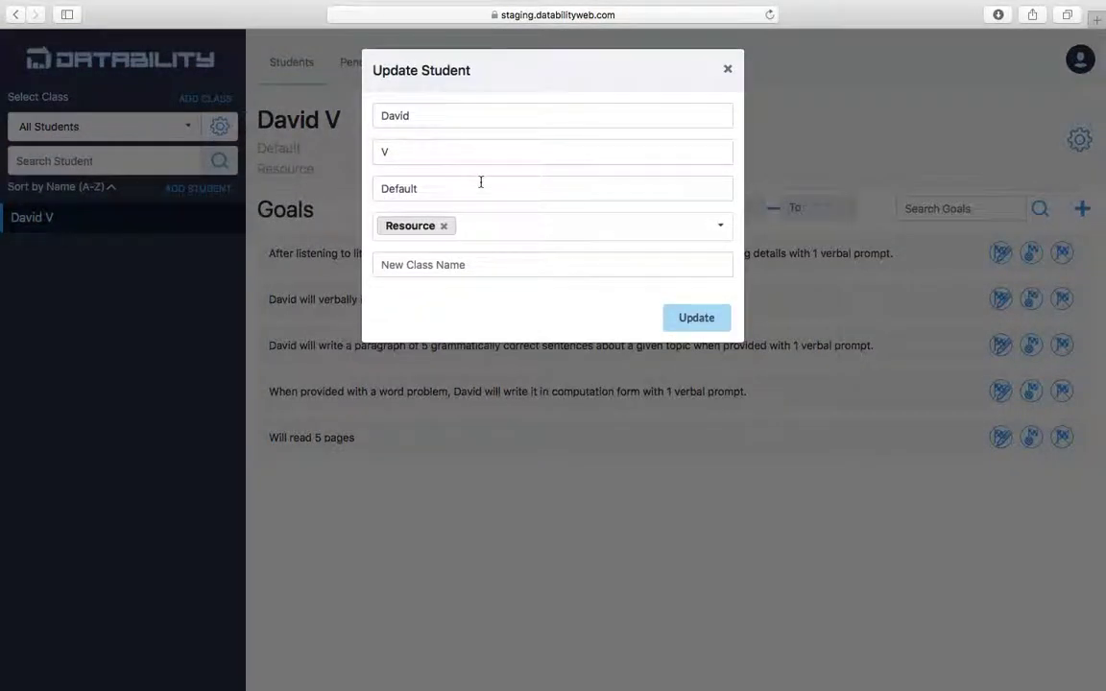
left_click(729, 228)
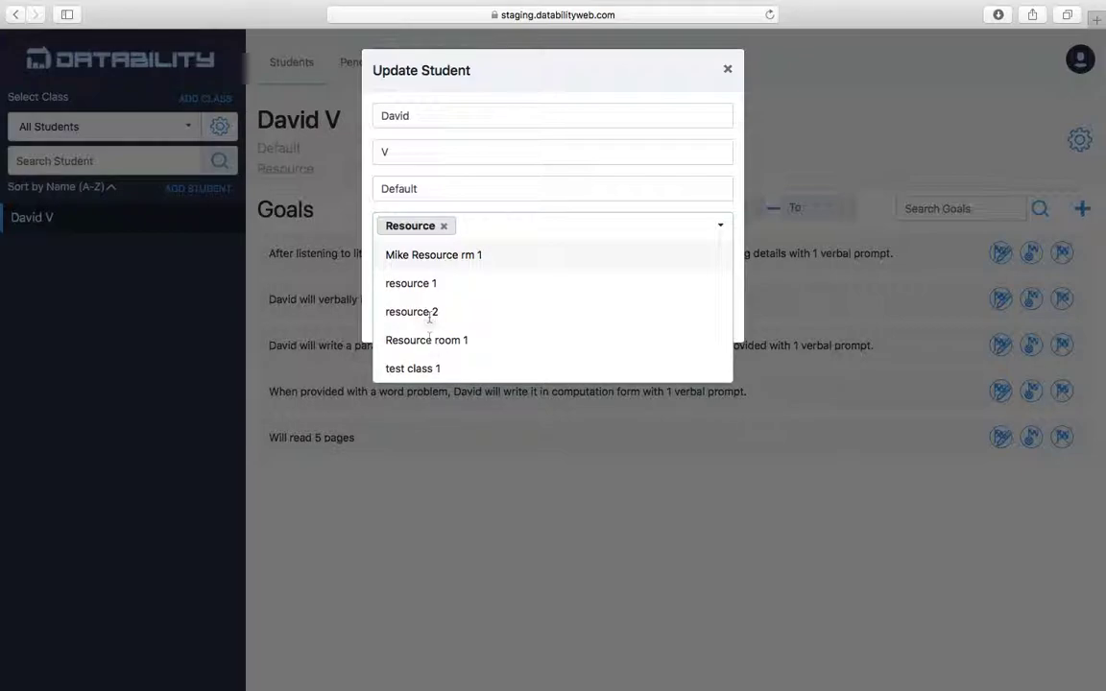
left_click(419, 367)
left_click(662, 80)
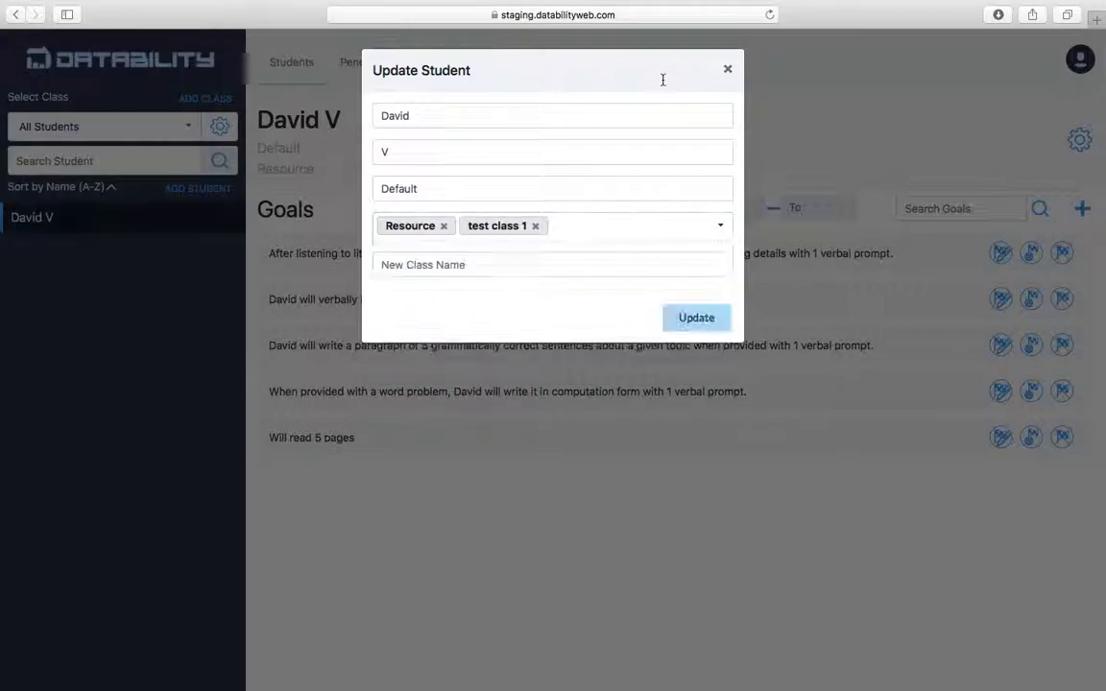
left_click(698, 319)
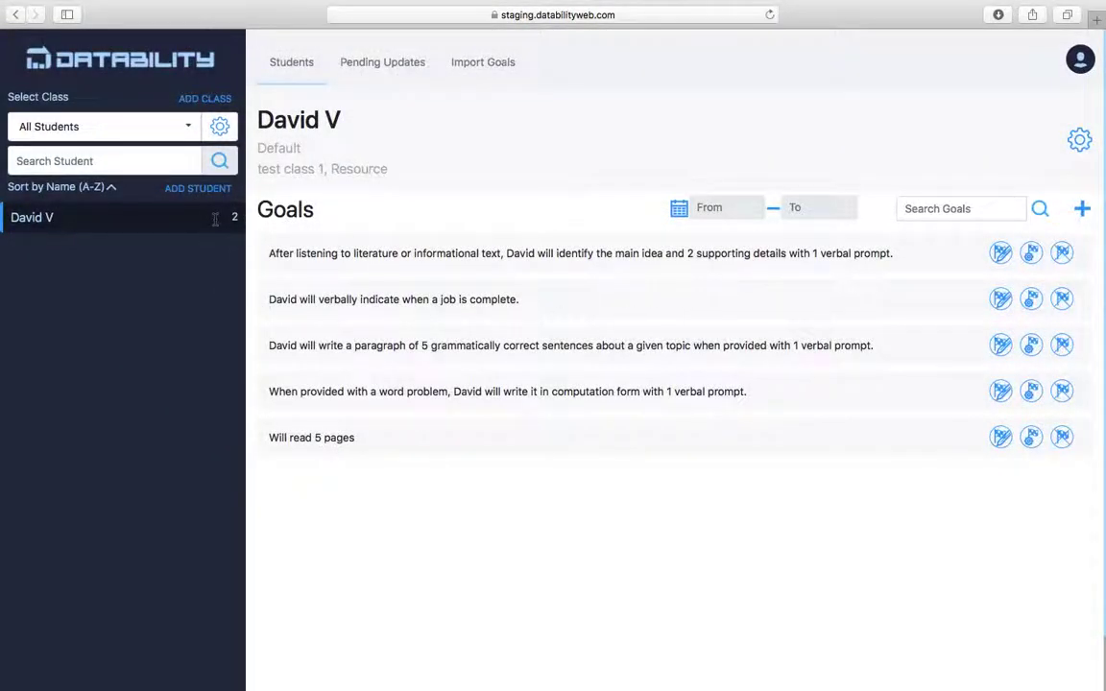
Filter the roster to the Resource class, showing its single student and his five goals.
left_click(188, 125)
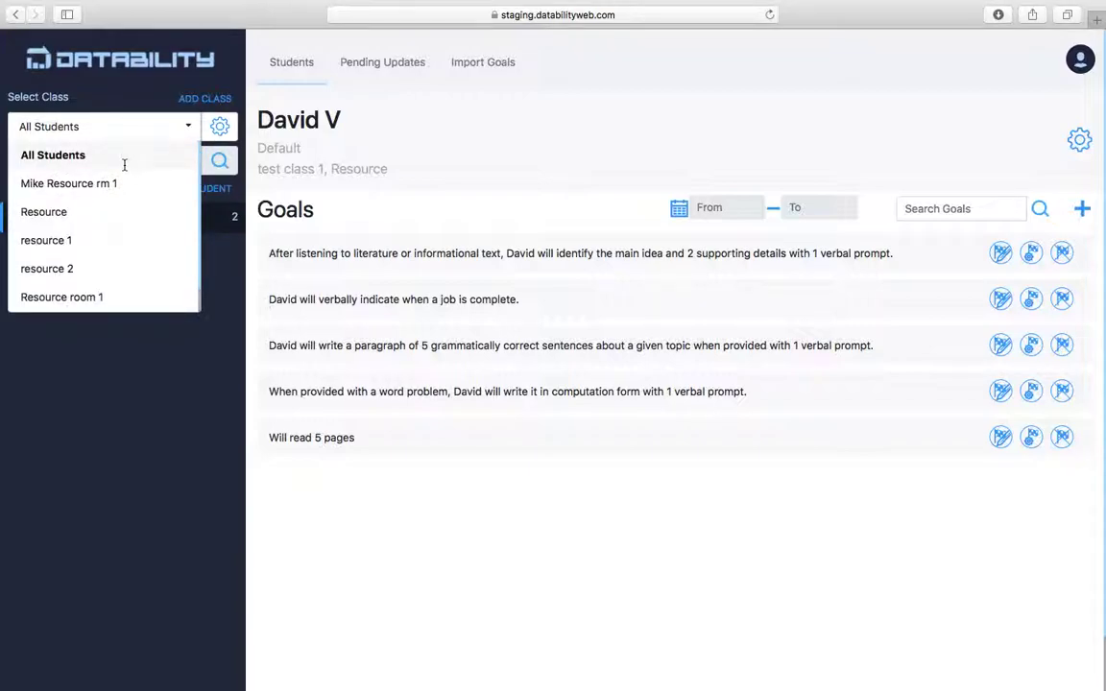
left_click(55, 212)
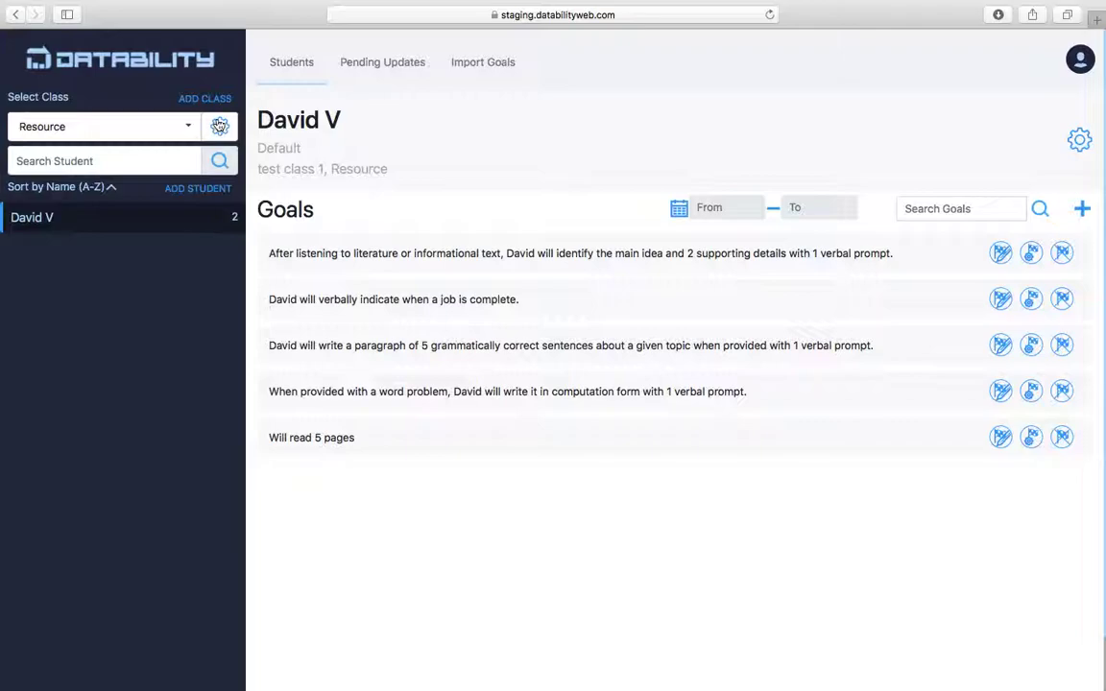
left_click(219, 126)
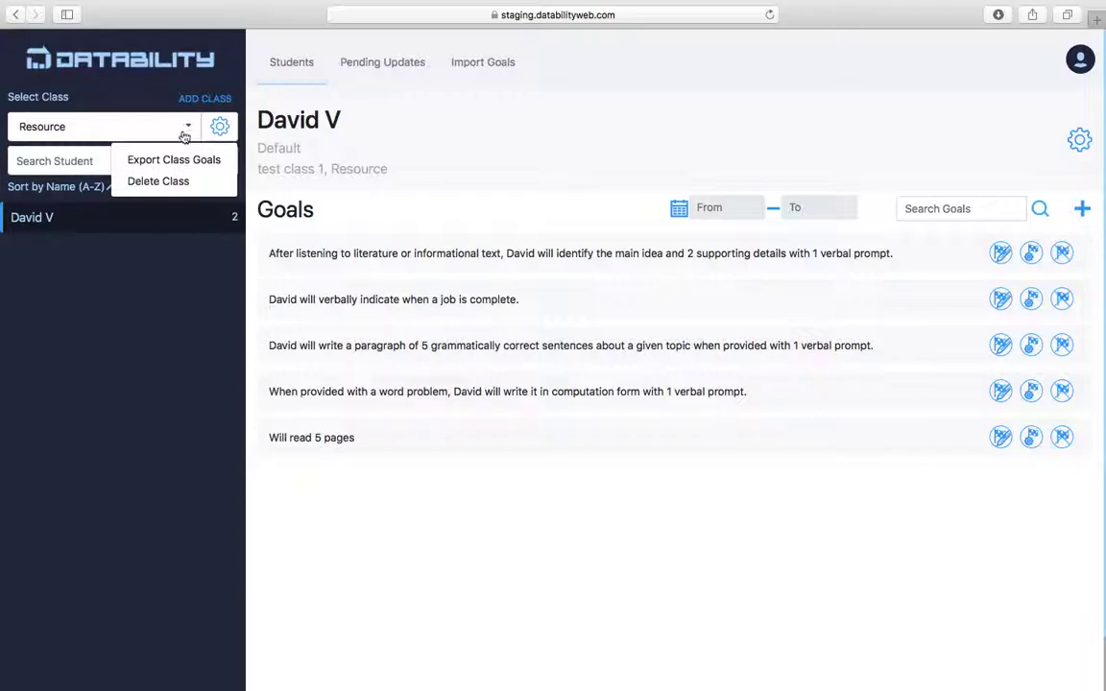
left_click(187, 132)
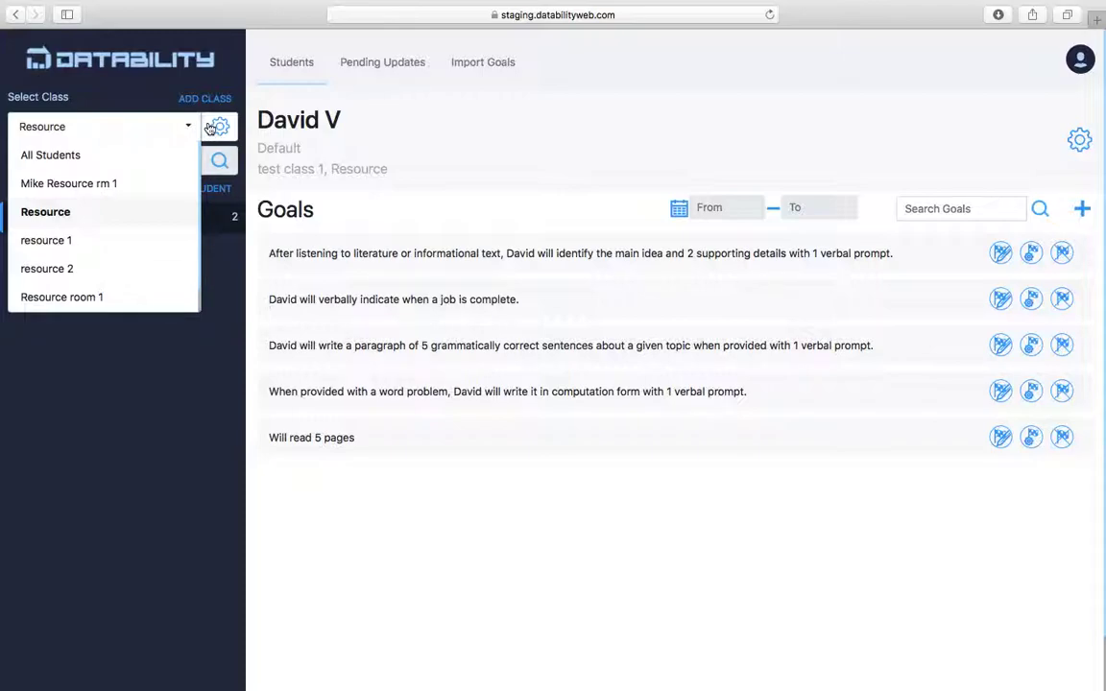
left_click(150, 86)
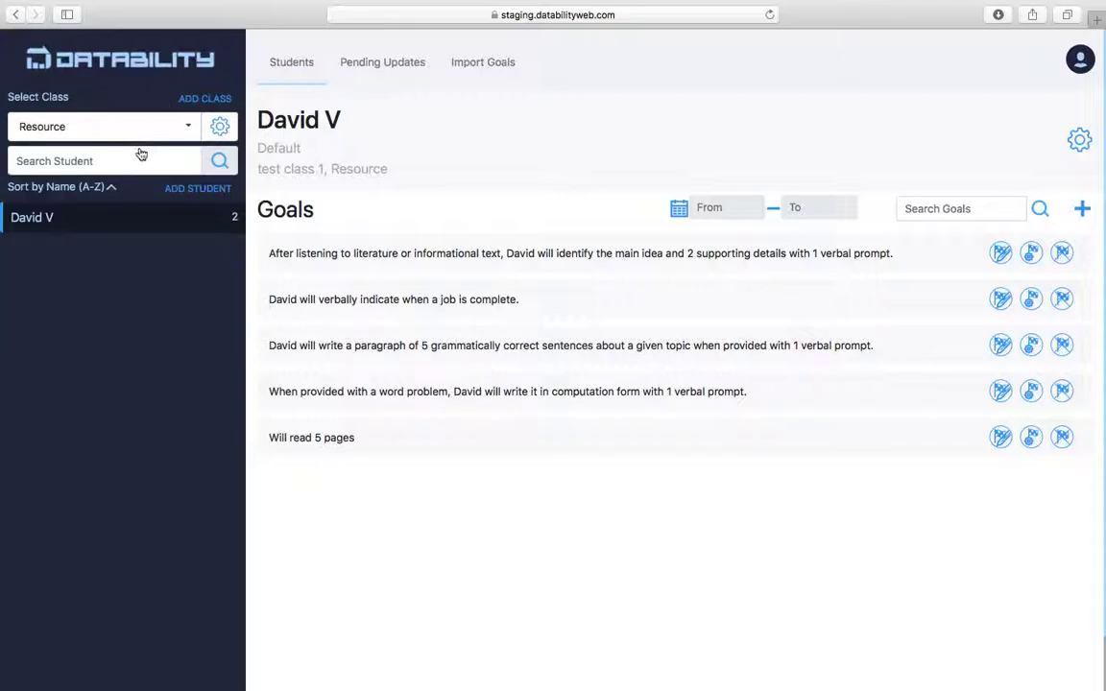
Start a new student, entering the student's first and last name and school Datability.
left_click(188, 191)
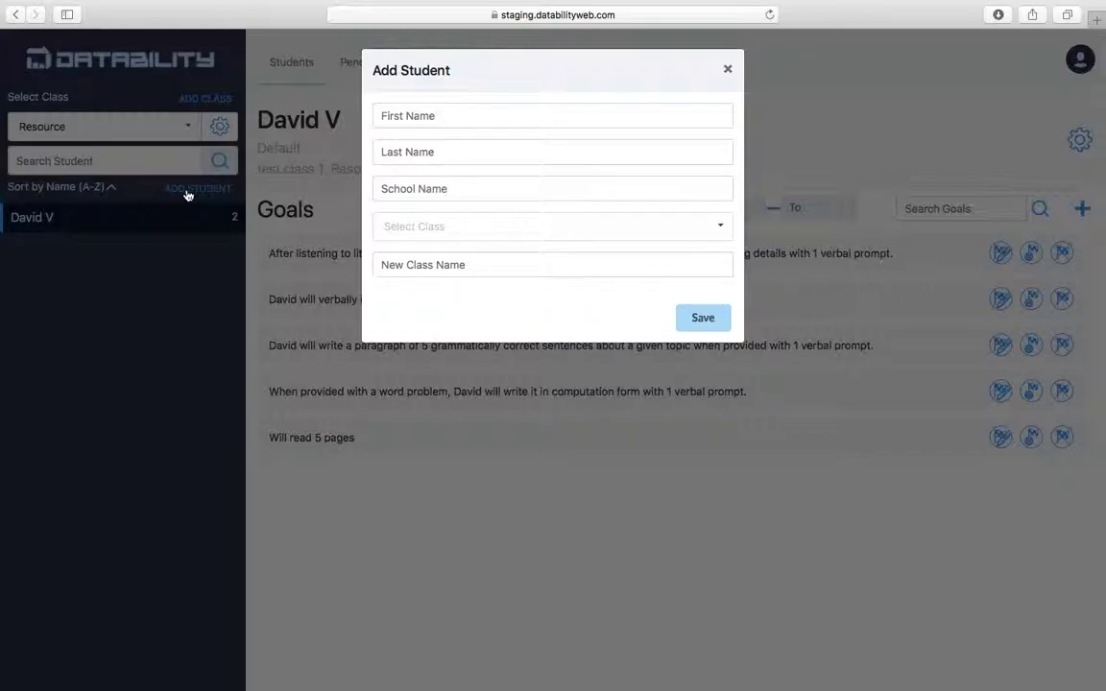
left_click(447, 119)
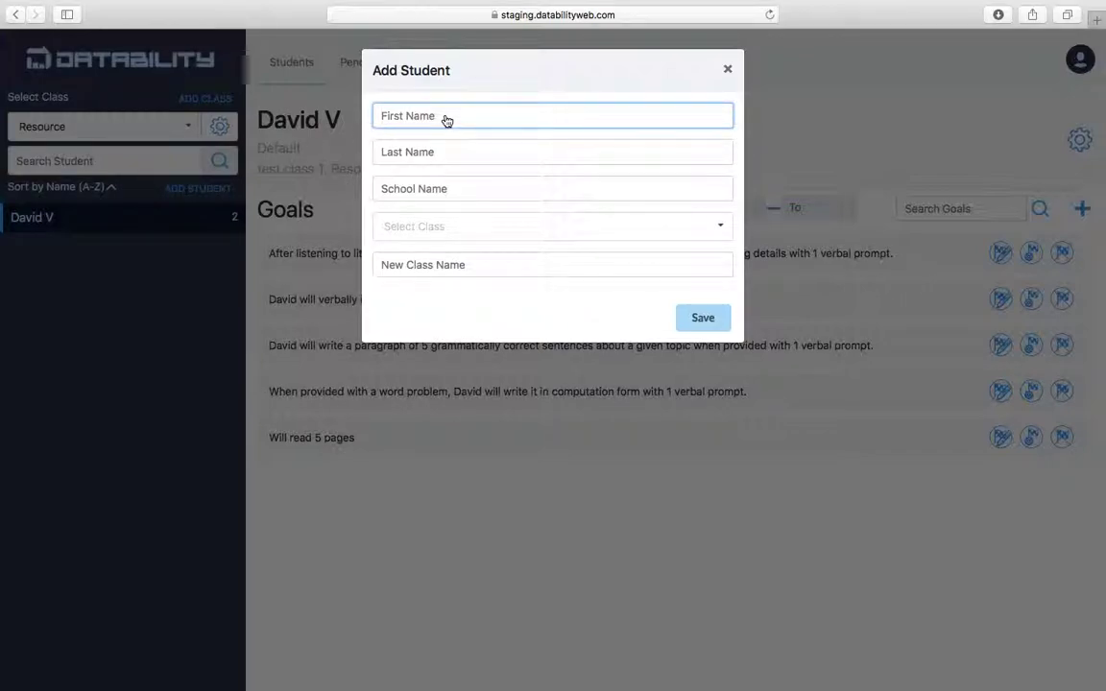
key("Tab")
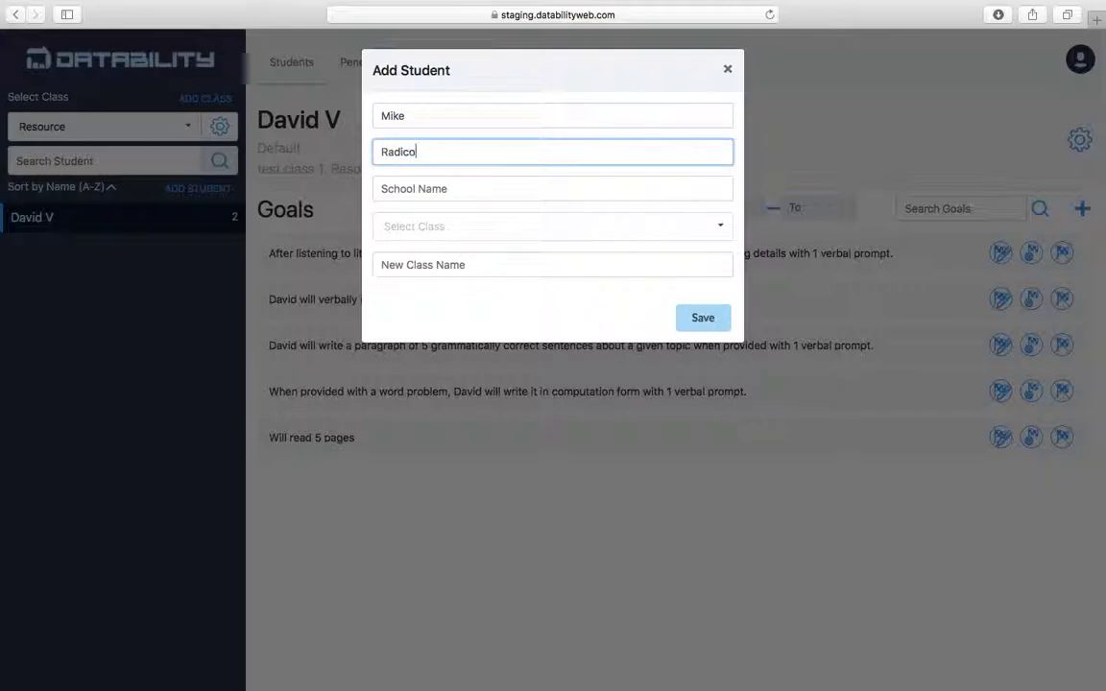
left_click(590, 205)
left_click(589, 202)
type("Datability")
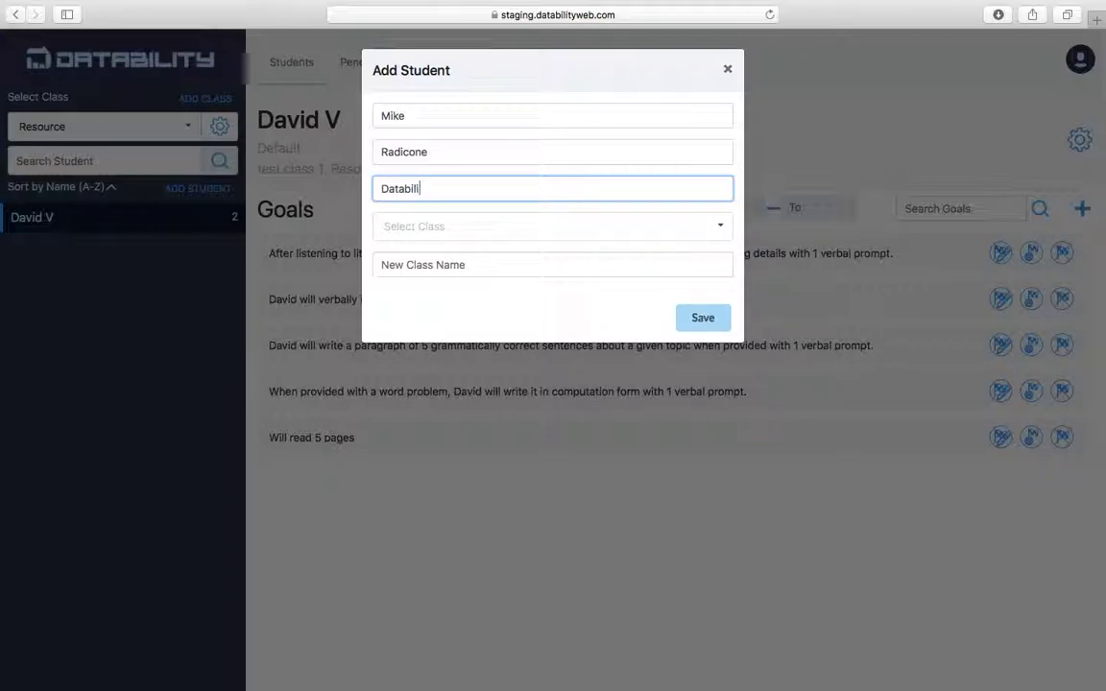
Assign the new student to the Resource class and save him to the roster.
left_click(559, 238)
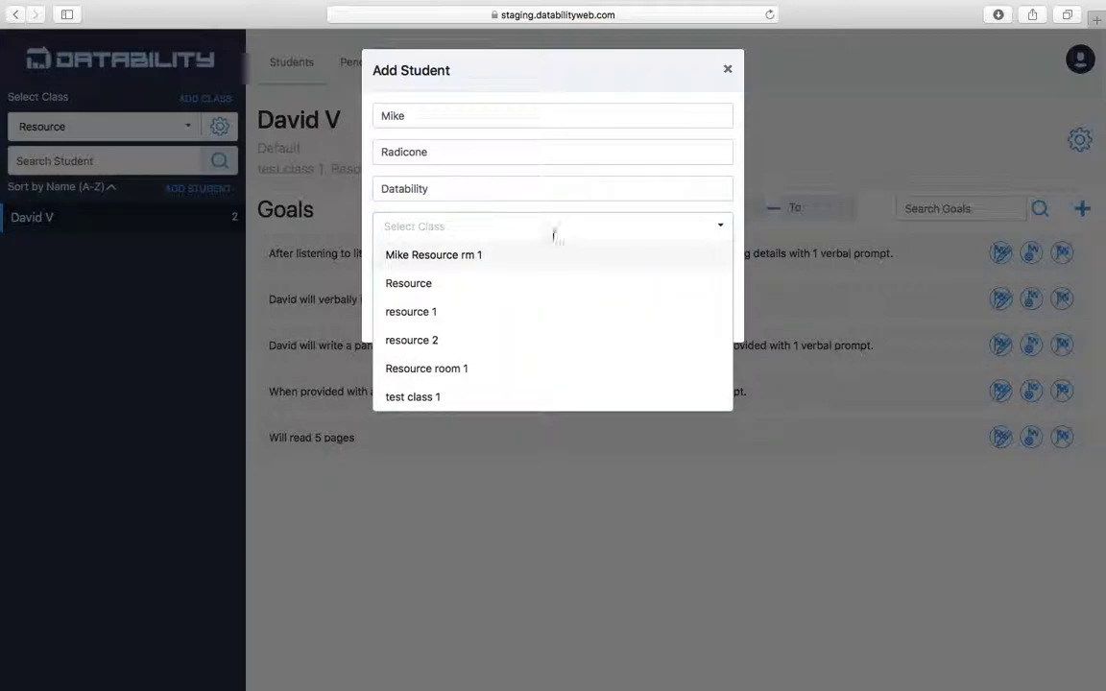
left_click(439, 288)
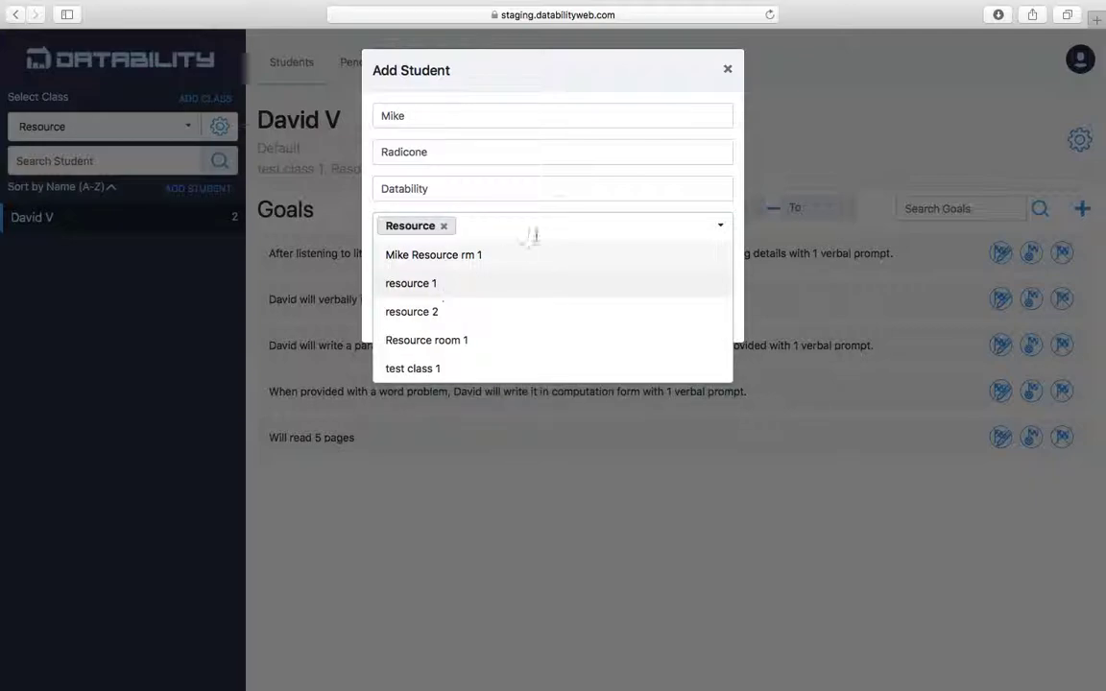
left_click(600, 72)
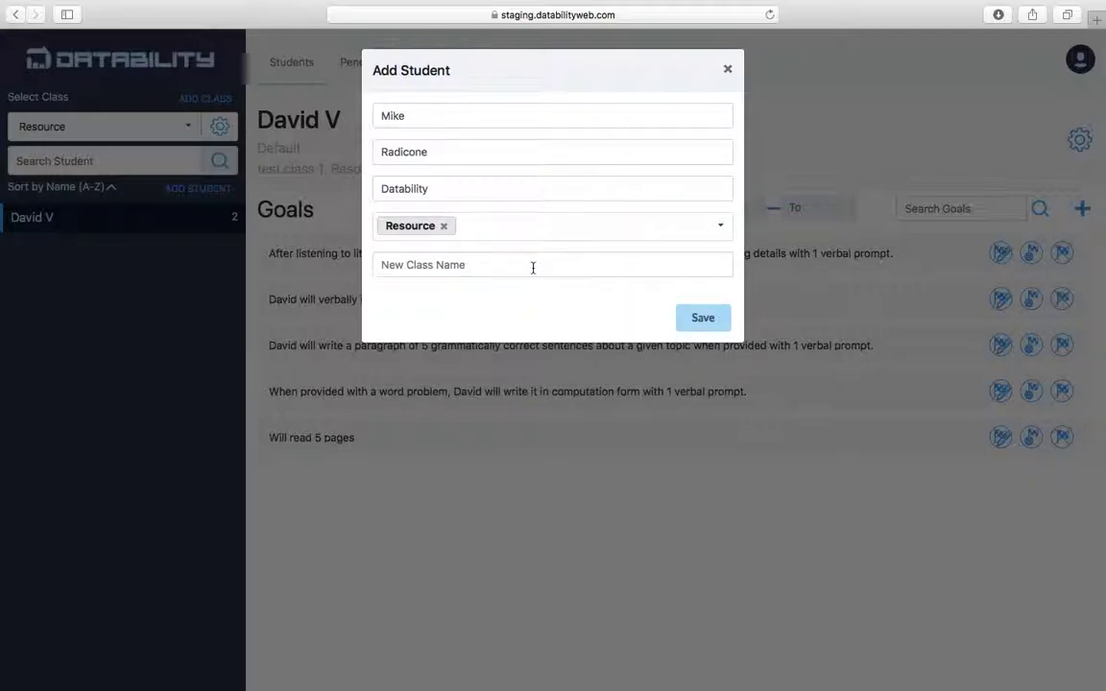
left_click(703, 317)
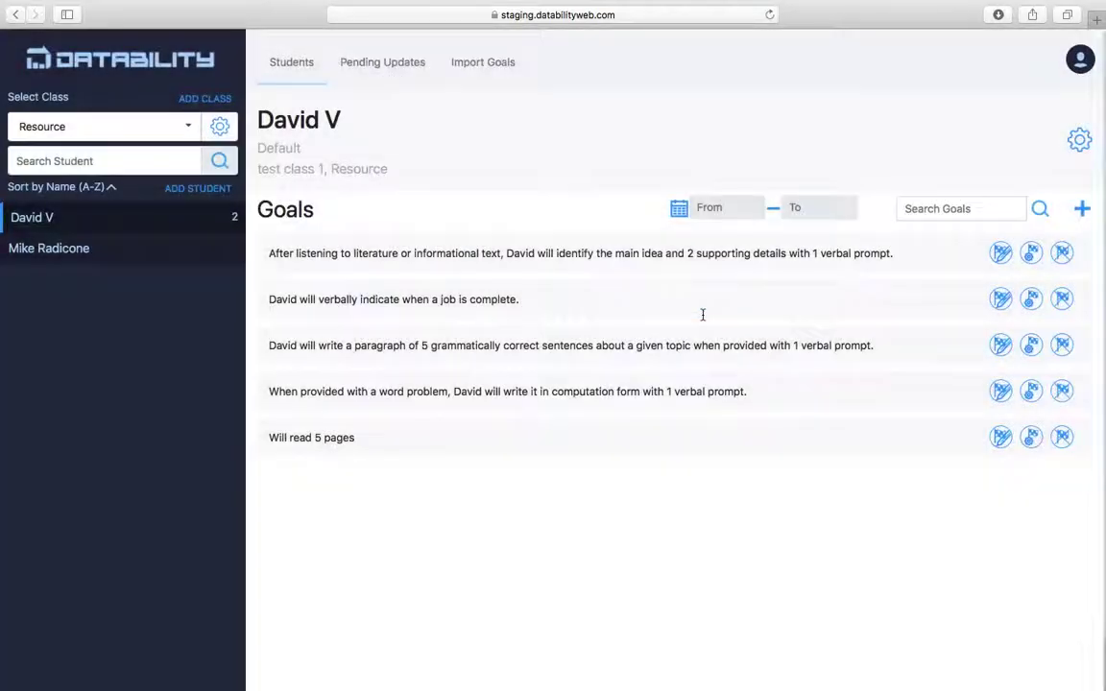
left_click(185, 123)
Begin another new student, entering the first and last name and school Datability.
left_click(177, 414)
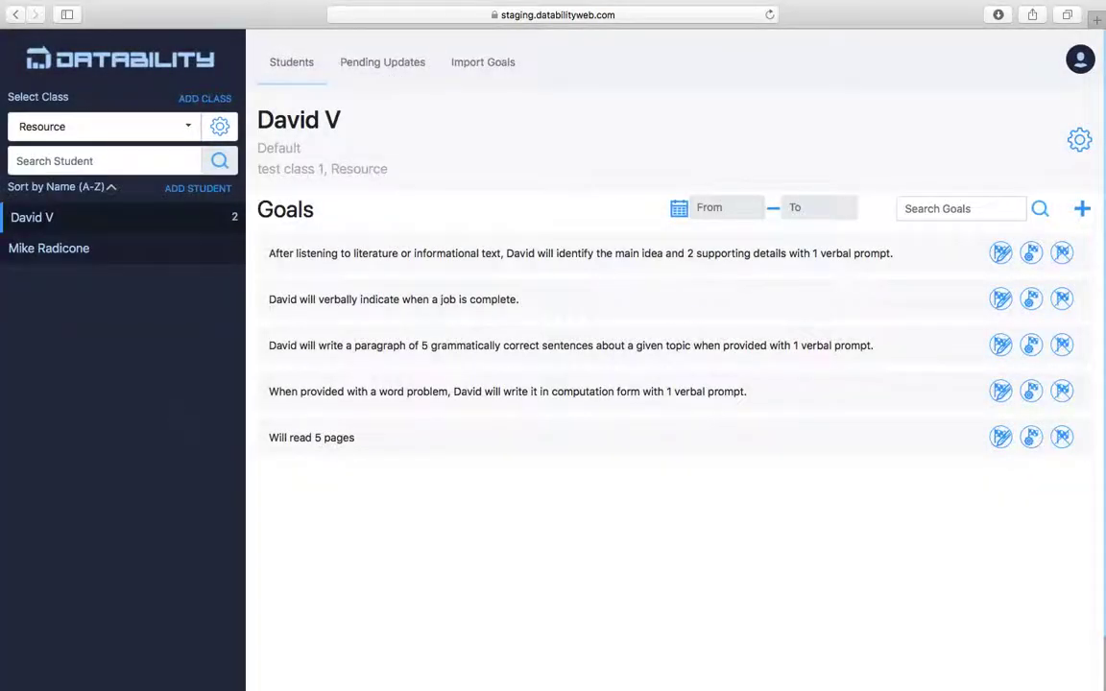
left_click(198, 188)
left_click(439, 114)
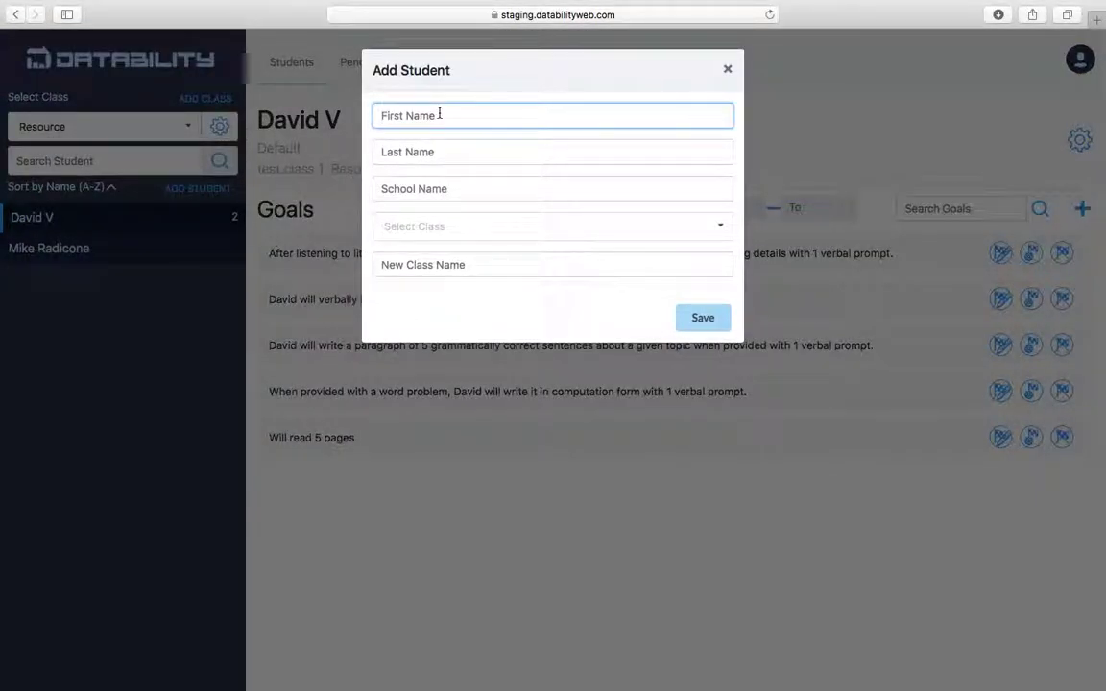
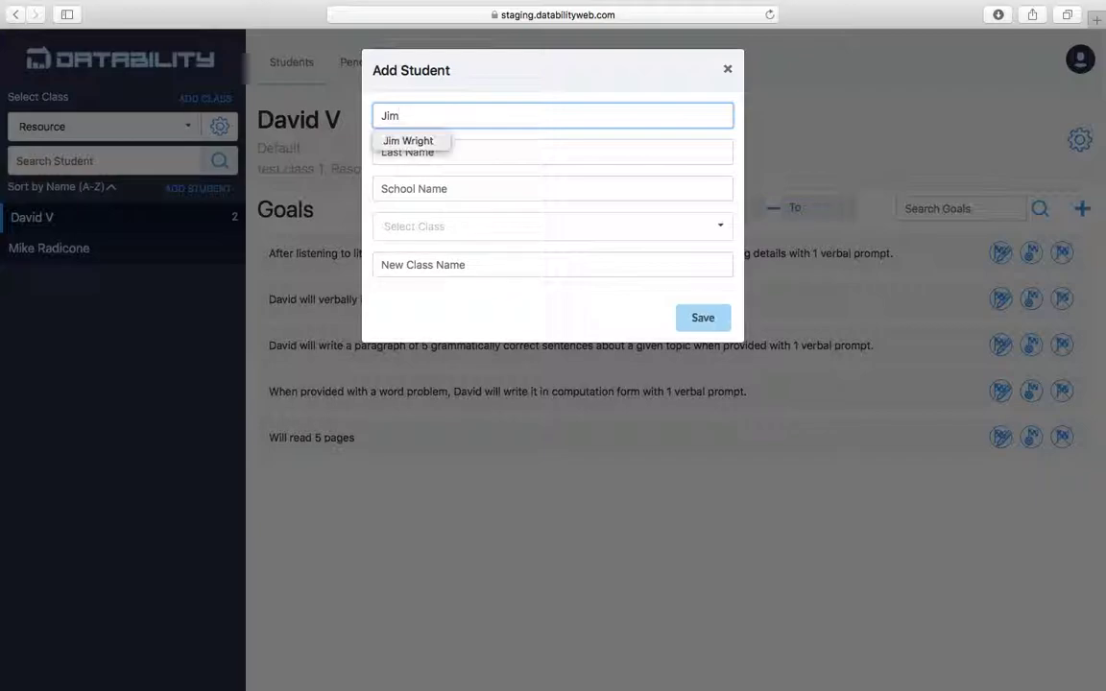
left_click(458, 151)
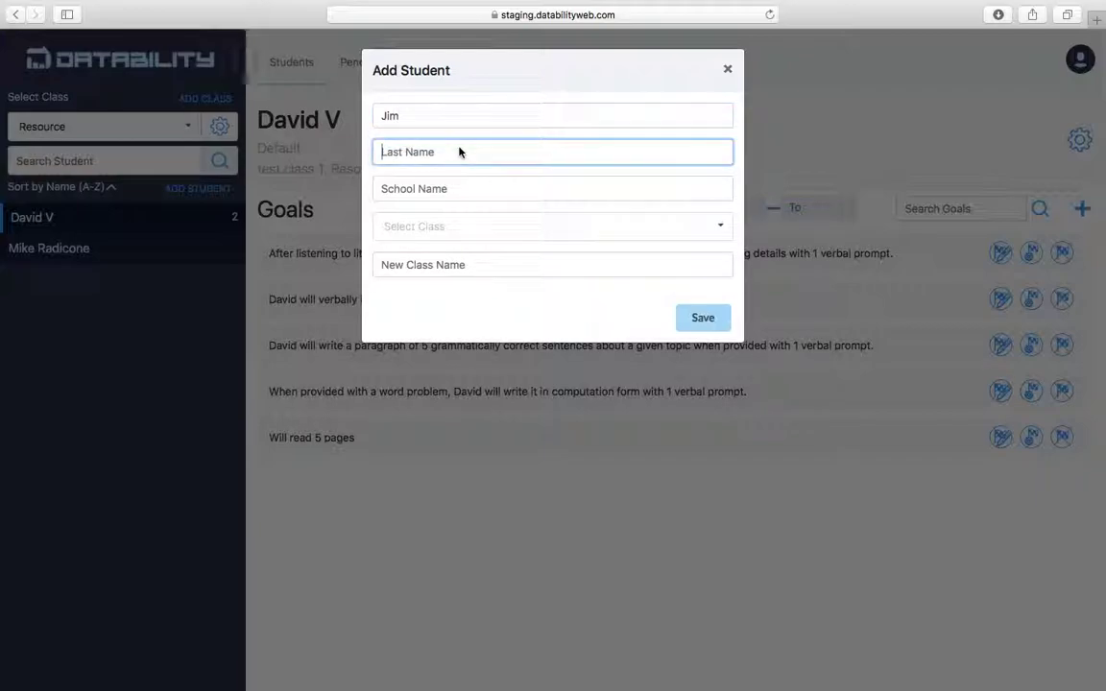
left_click(579, 197)
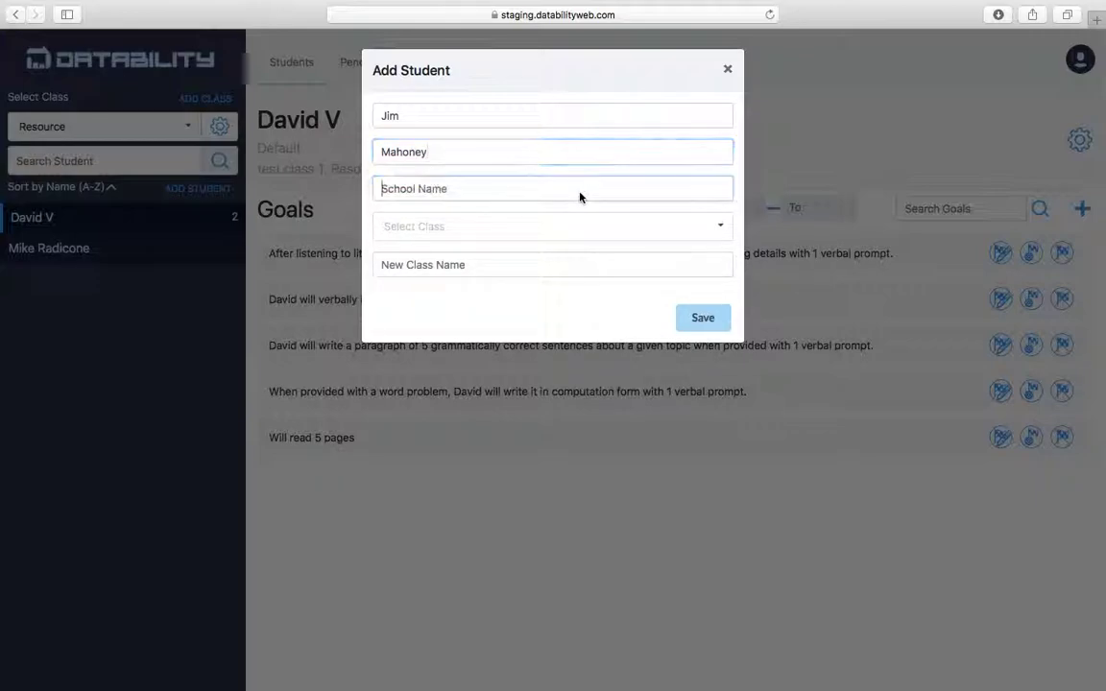
type("Datability")
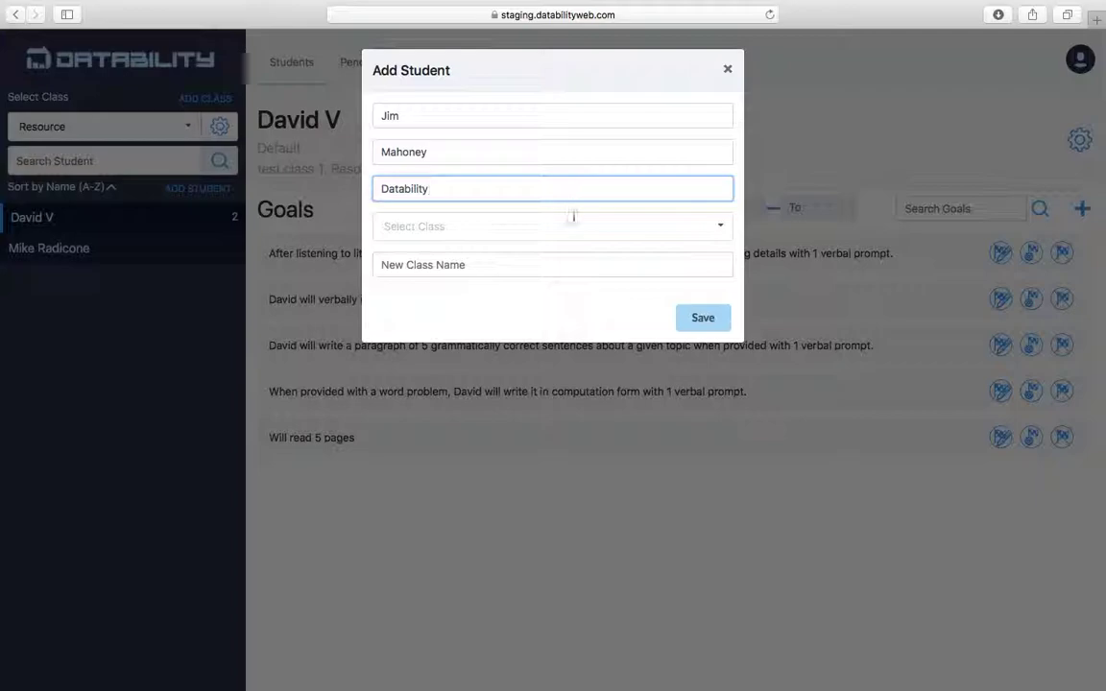
Enroll this student in class resource 1, save, and view both new students' records.
left_click(512, 218)
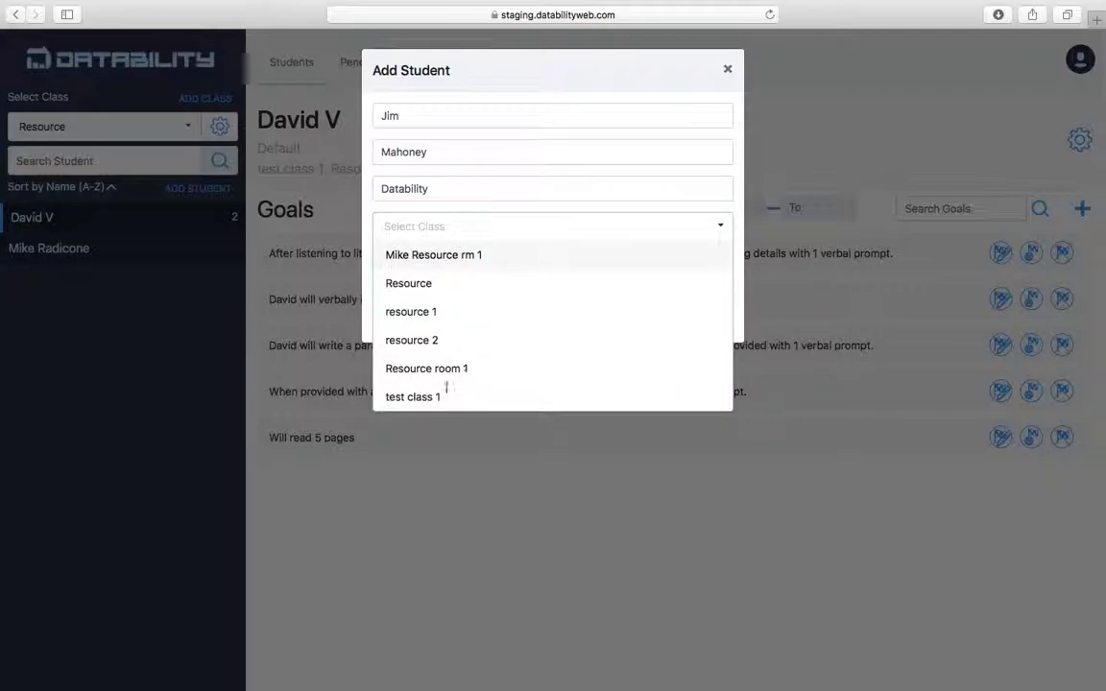
left_click(422, 312)
left_click(608, 88)
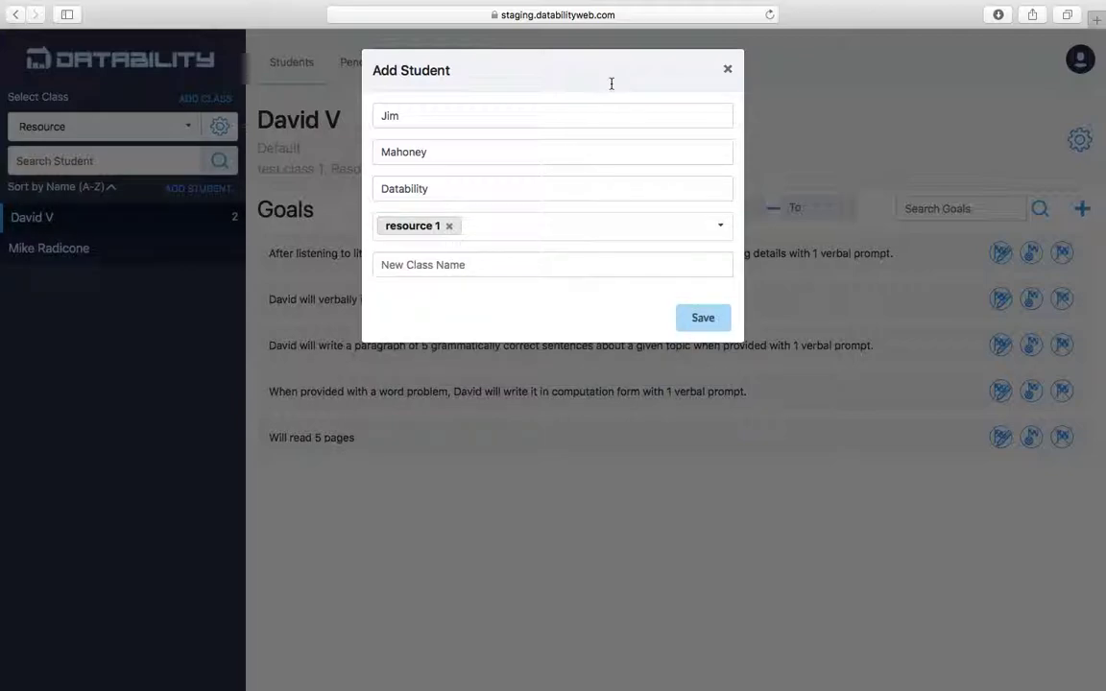
left_click(701, 317)
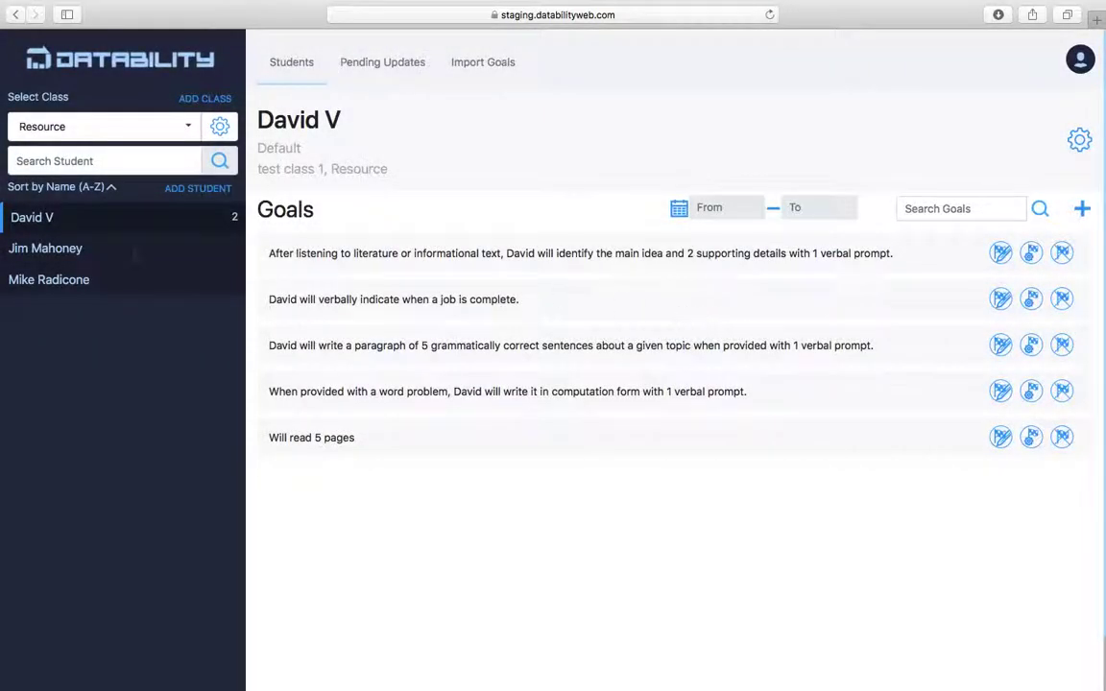
left_click(67, 252)
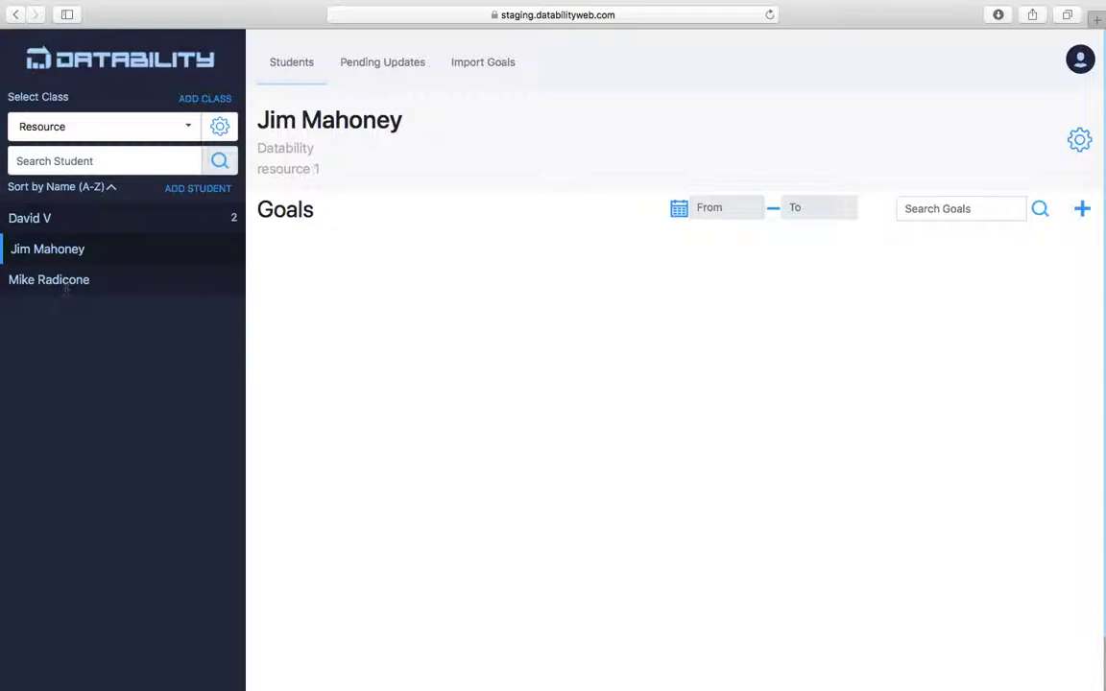
left_click(69, 280)
Switch the class filter to resource 1 and back to Resource, then open the new student's goal-less record.
left_click(173, 123)
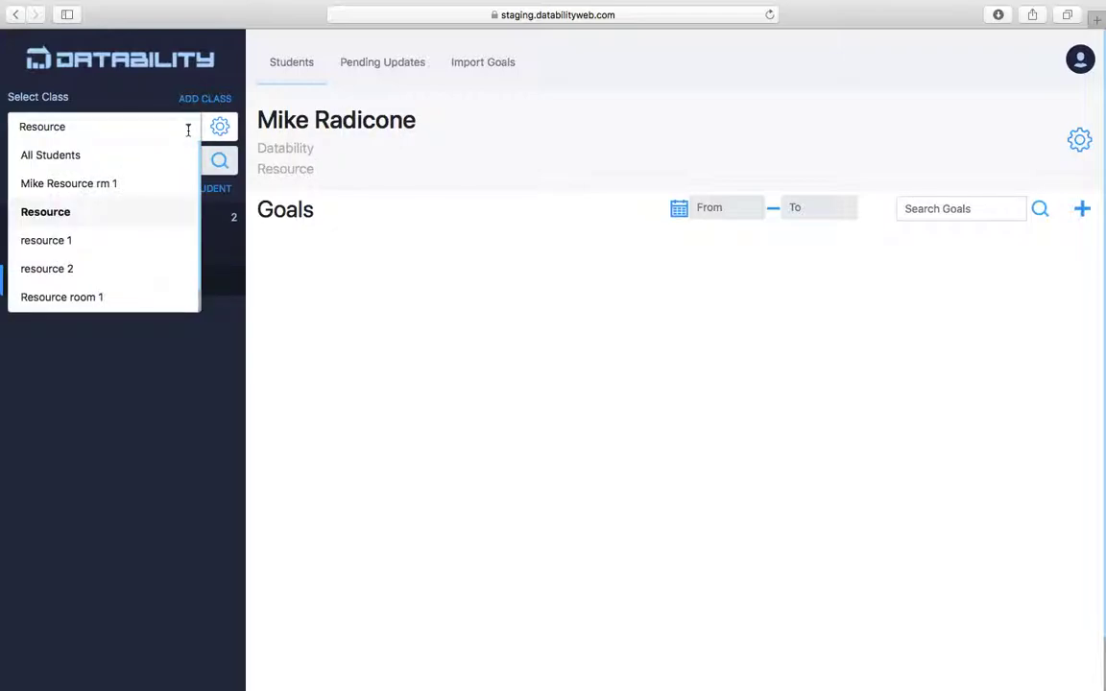
left_click(71, 240)
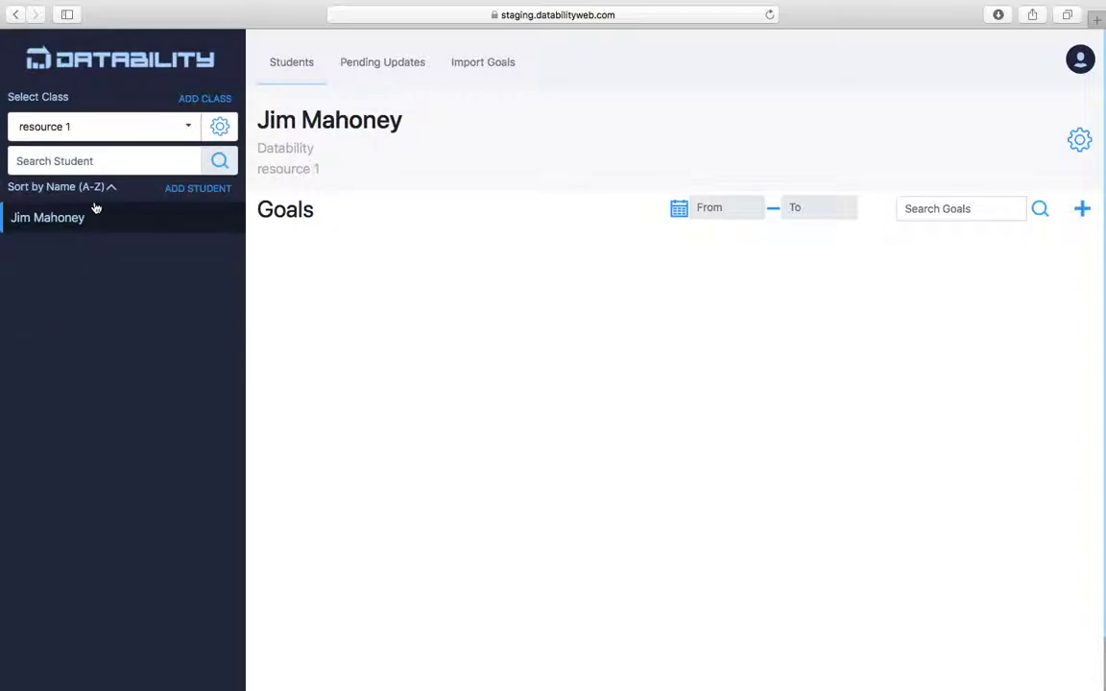
left_click(188, 127)
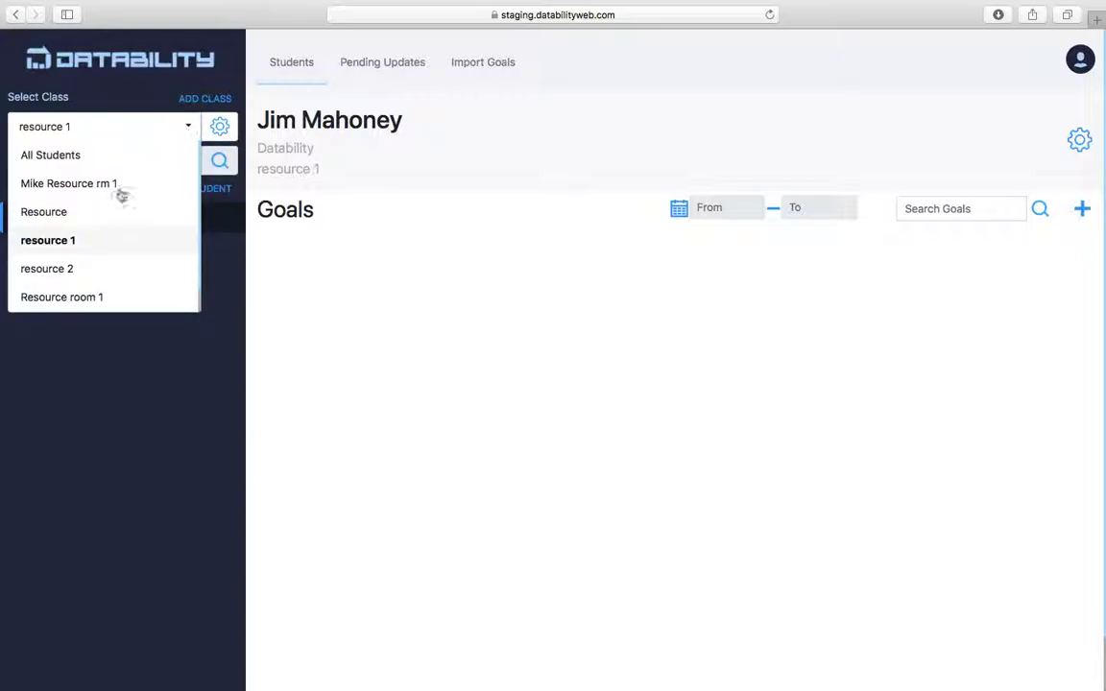
left_click(101, 216)
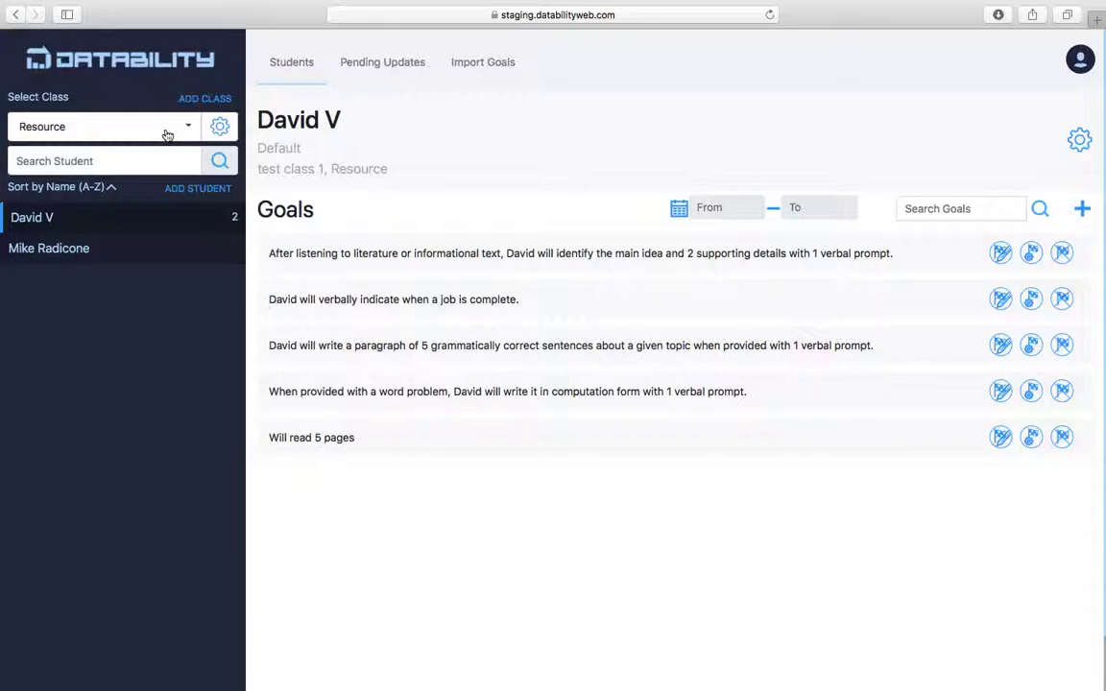
left_click(131, 248)
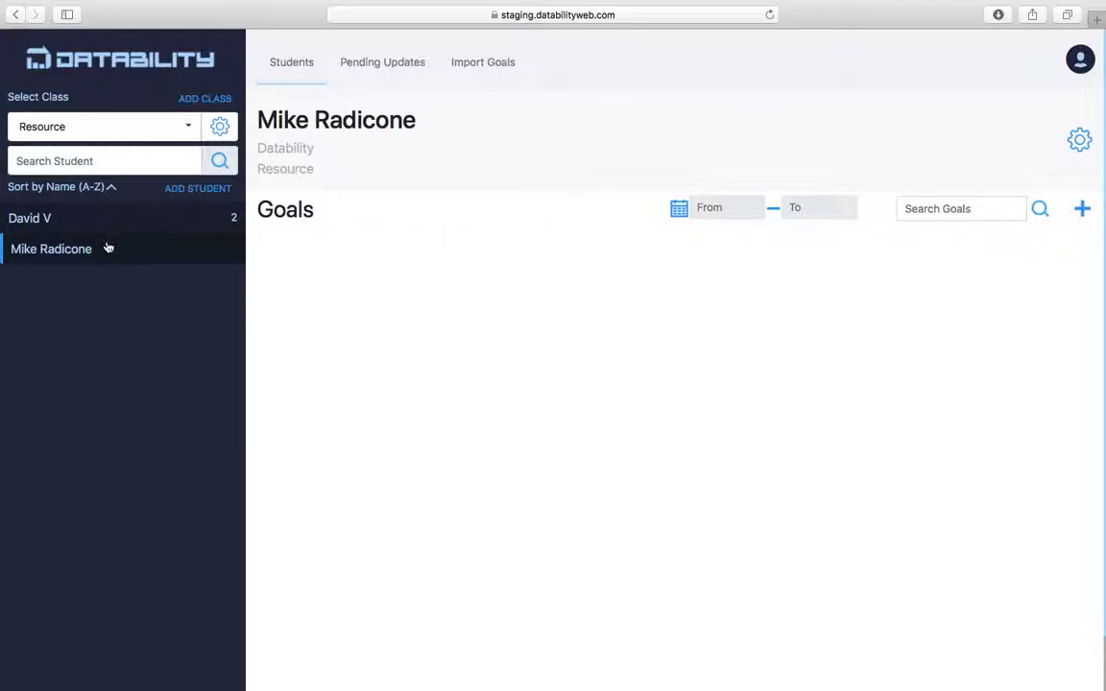
Start a new goal headed 'Reading' with the text 'Will read a paragraph'.
left_click(1088, 212)
left_click(523, 126)
type("Reading")
left_click(509, 157)
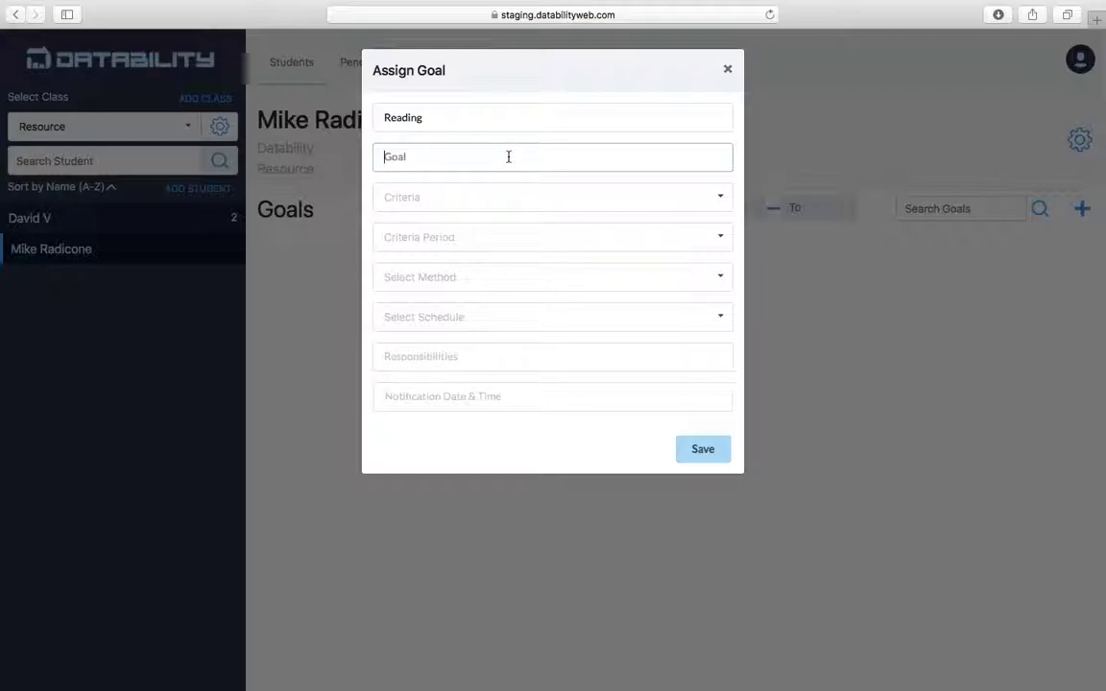
type("Will read a paragraph")
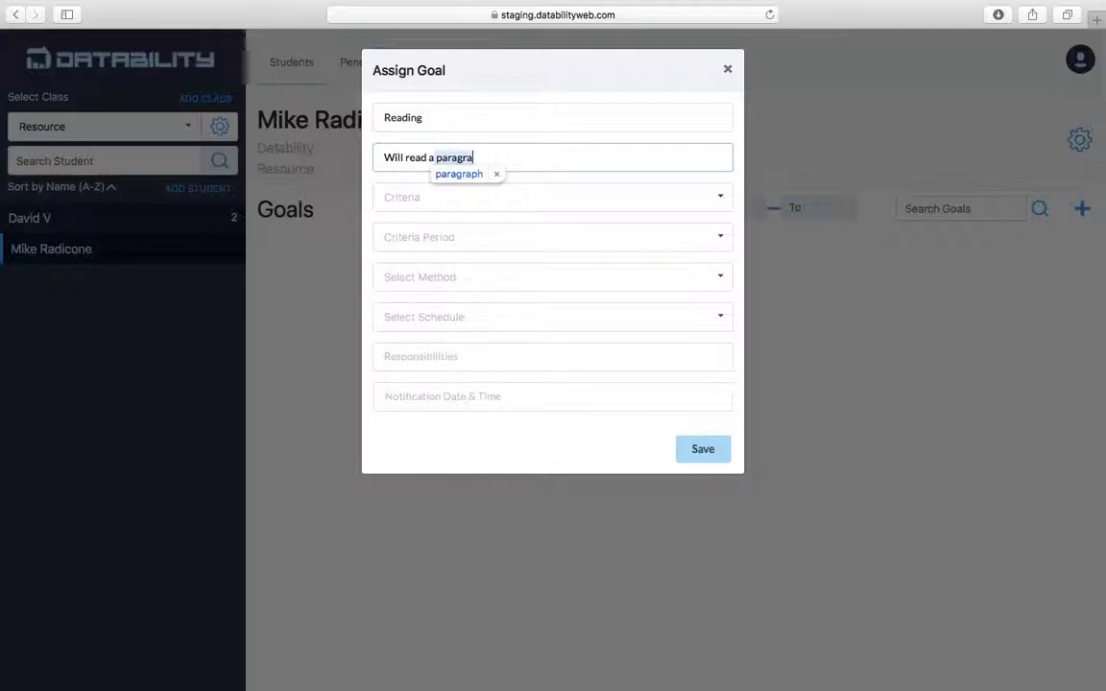
Set 85% over 1 week, Recorded observations, Daily schedule, fill Responsibilities, and save the goal.
left_click(497, 196)
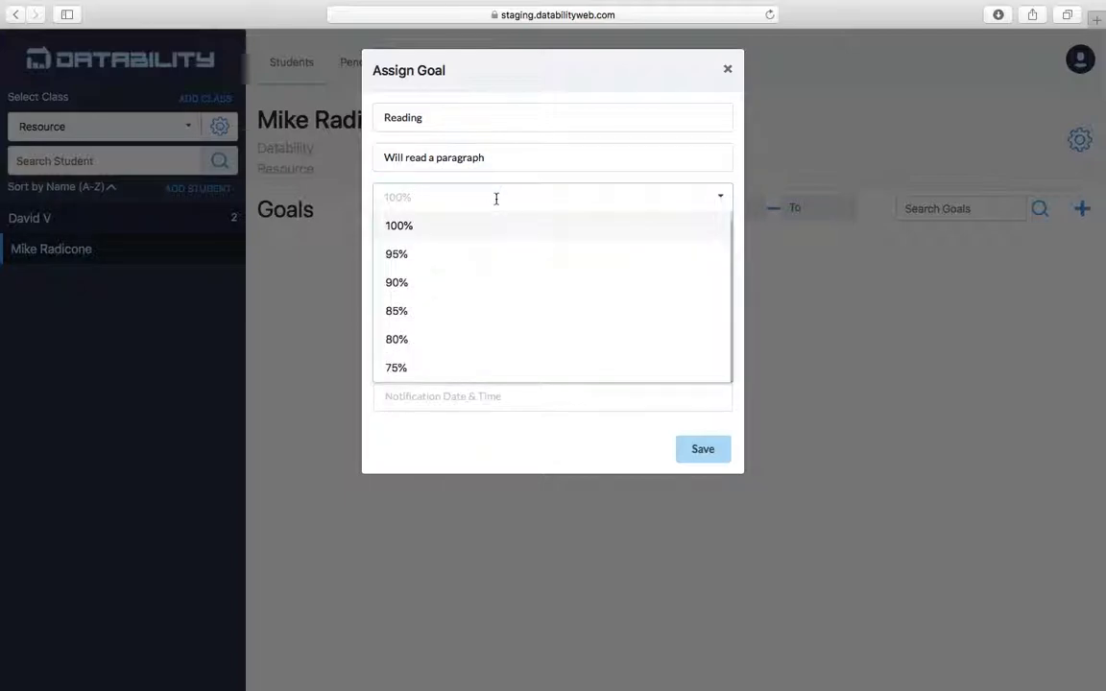
left_click(435, 311)
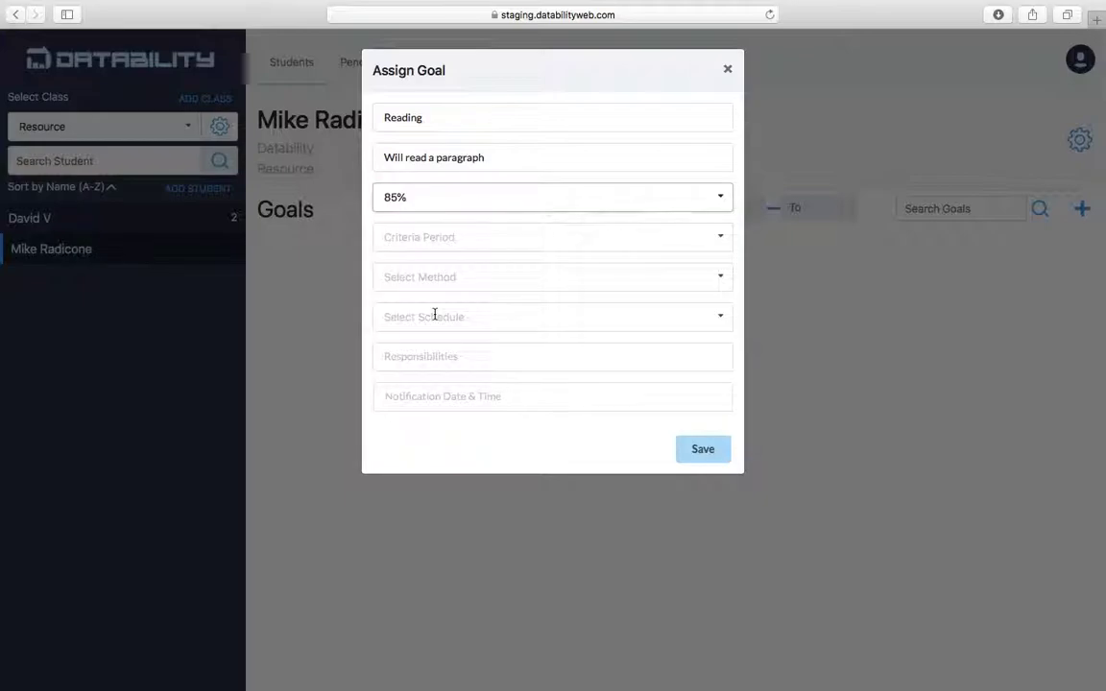
left_click(485, 236)
left_click(461, 272)
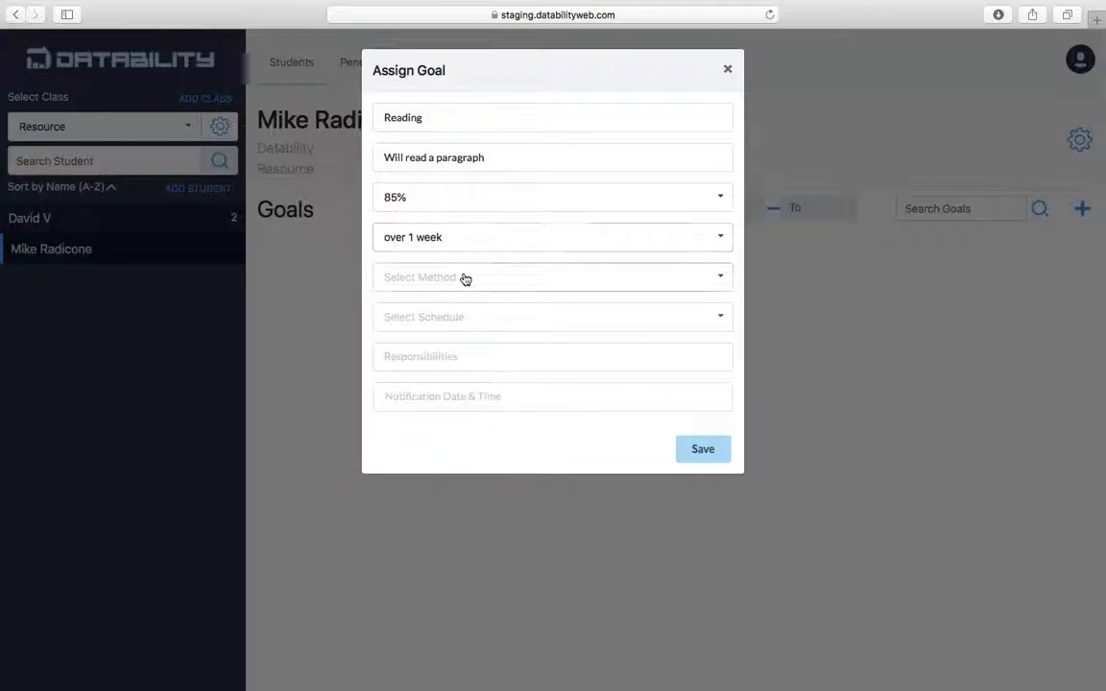
left_click(461, 277)
left_click(453, 312)
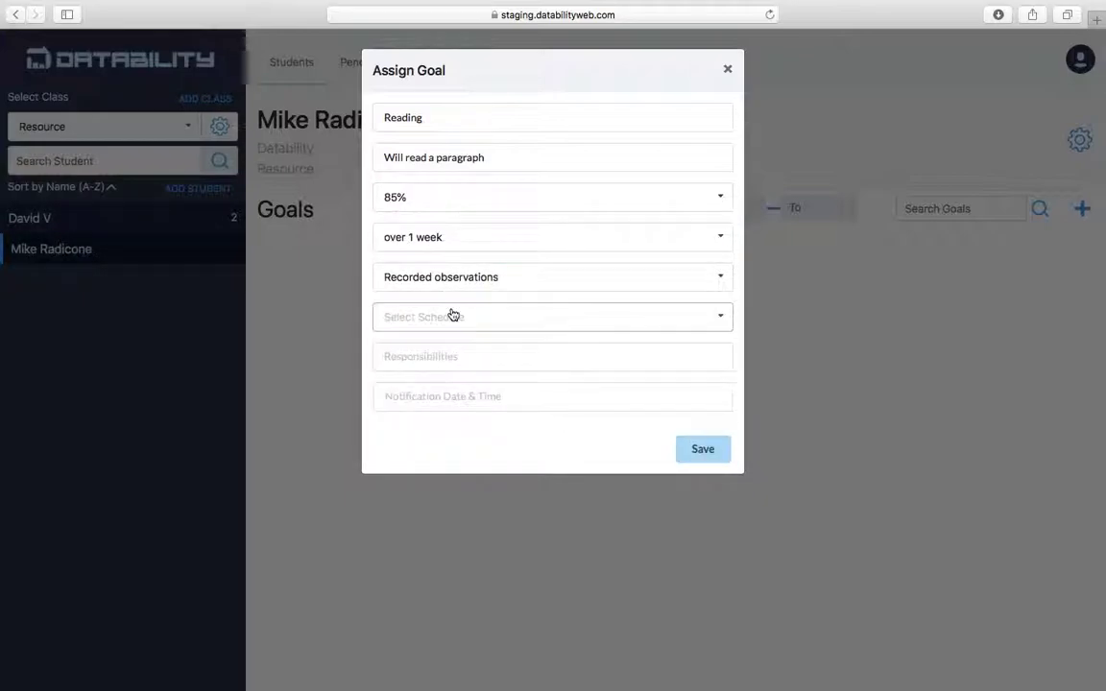
left_click(451, 316)
left_click(431, 354)
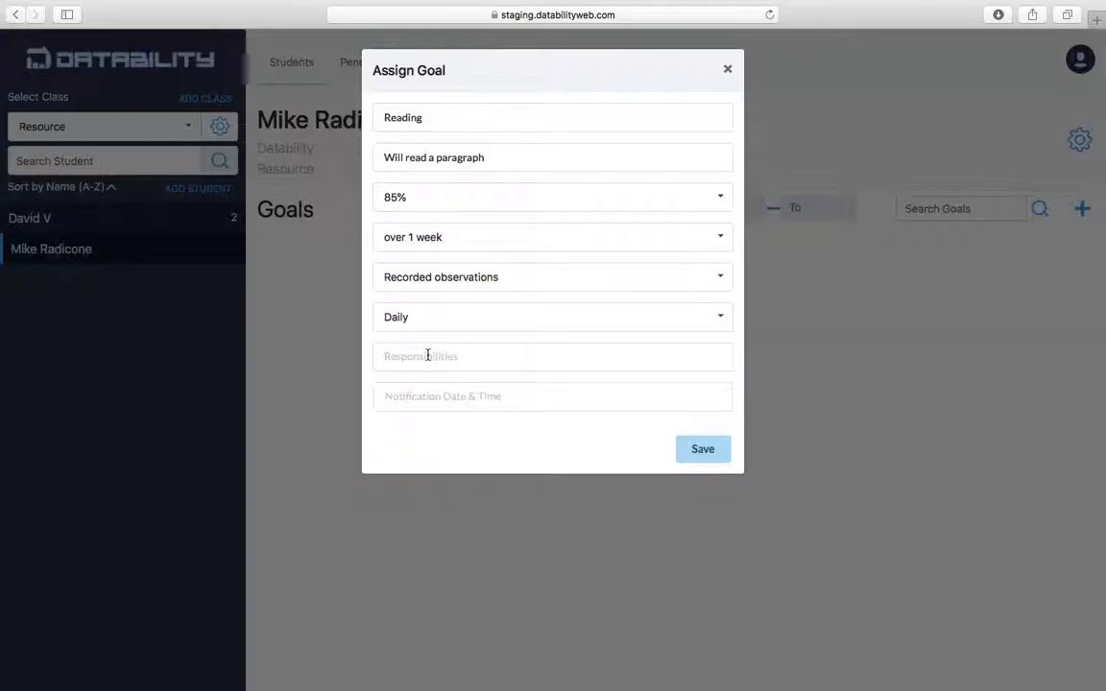
type("Mike")
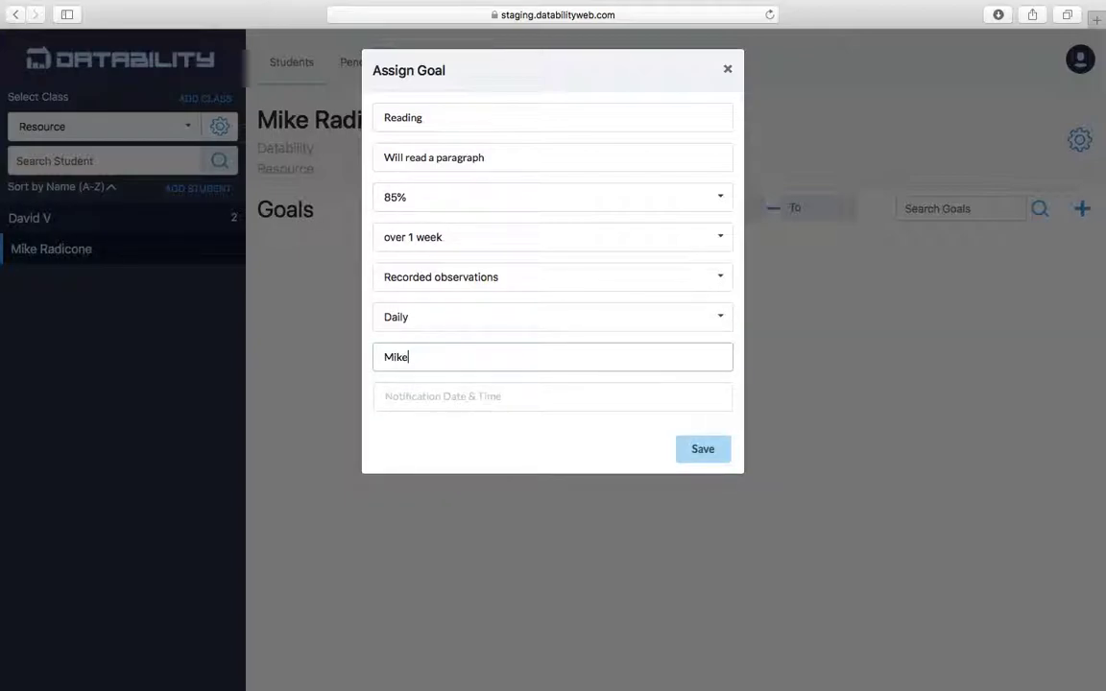
left_click(424, 395)
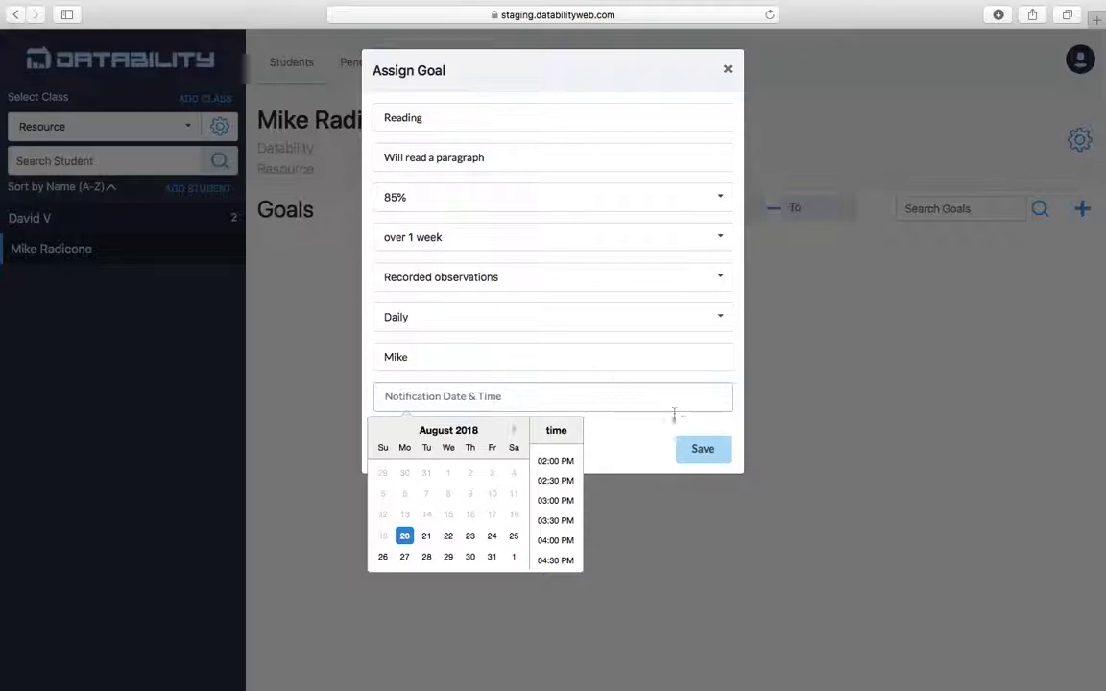
left_click(700, 447)
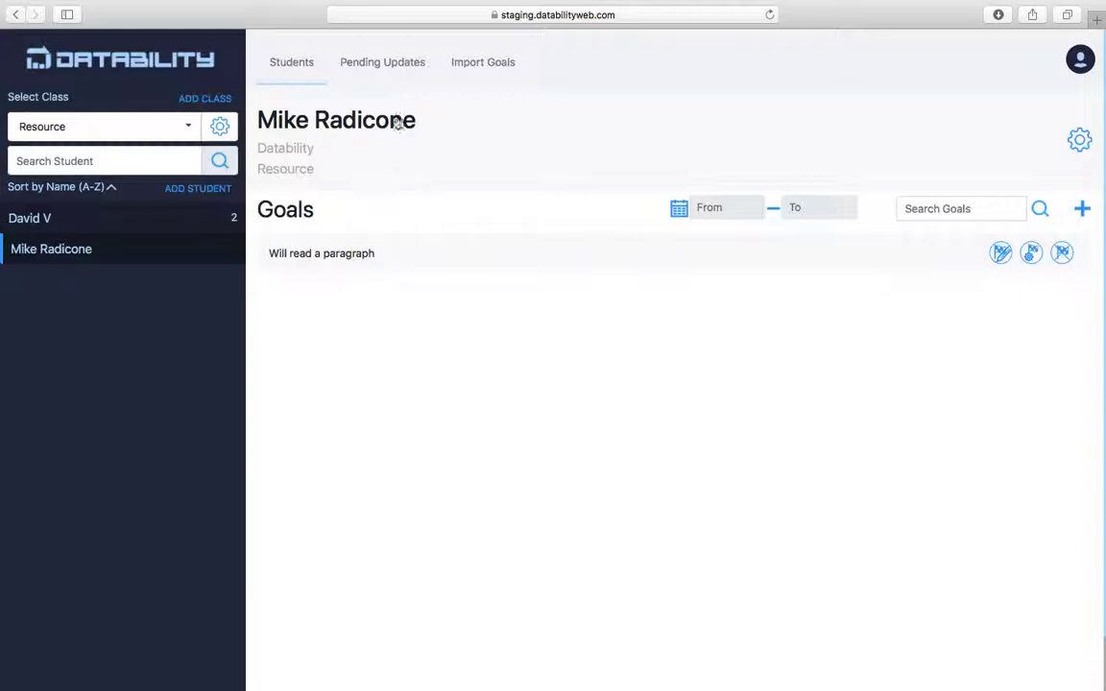
In Pending Updates, delete the top two pending goal updates, confirming each deletion.
left_click(400, 77)
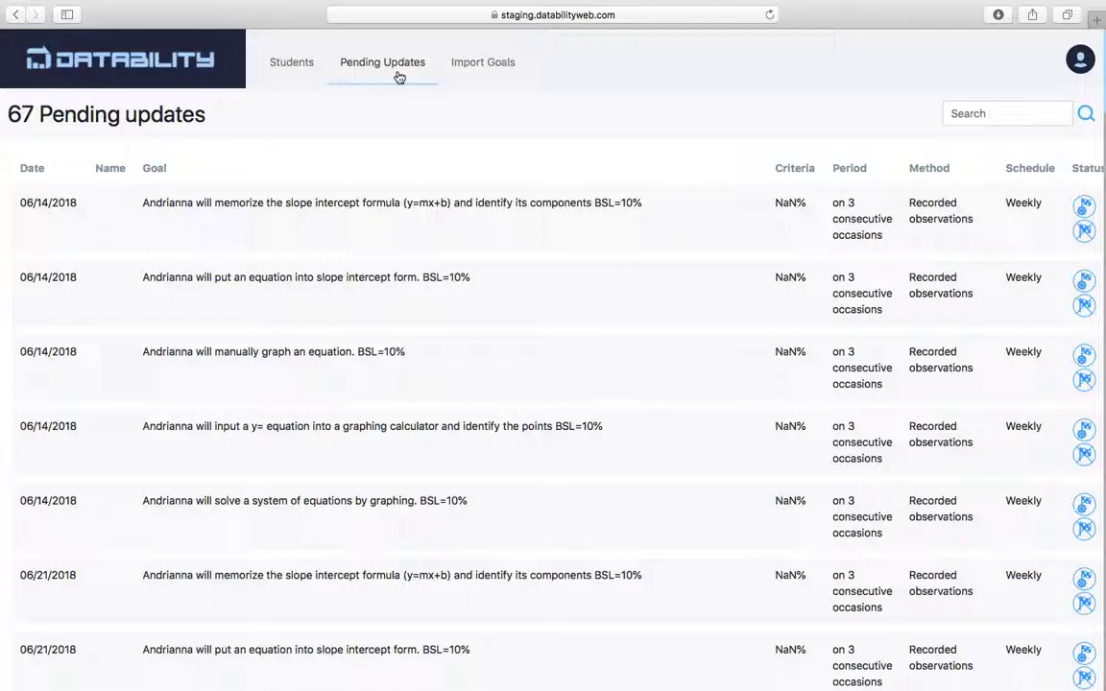
scroll(401, 75, "down", 20)
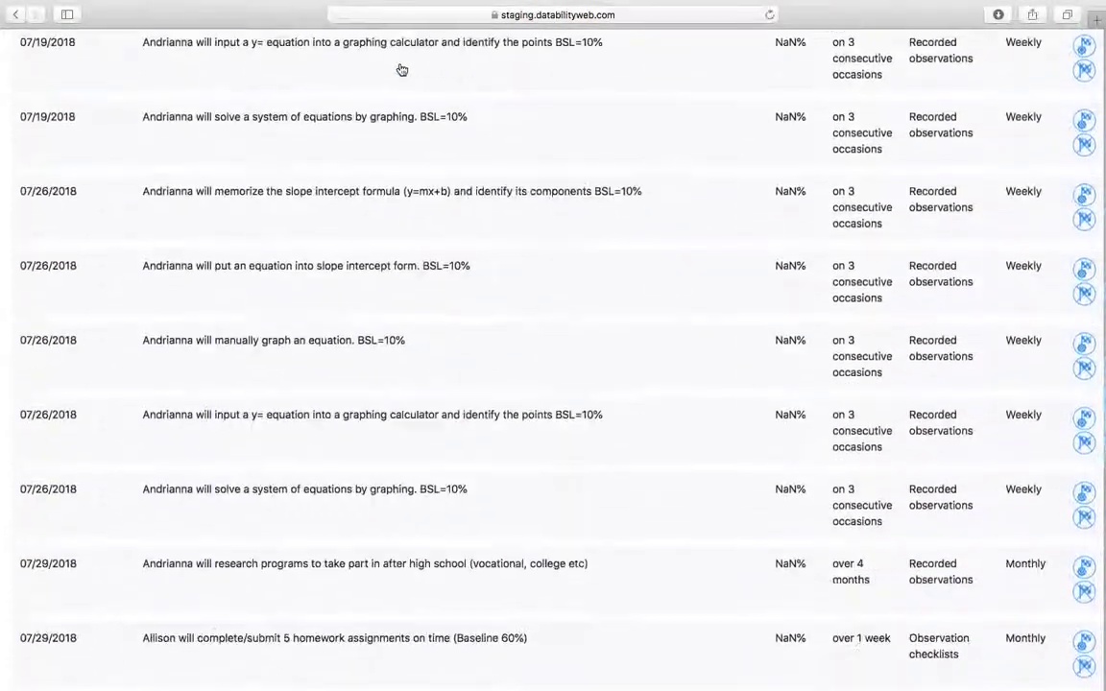
scroll(401, 69, "up", 1)
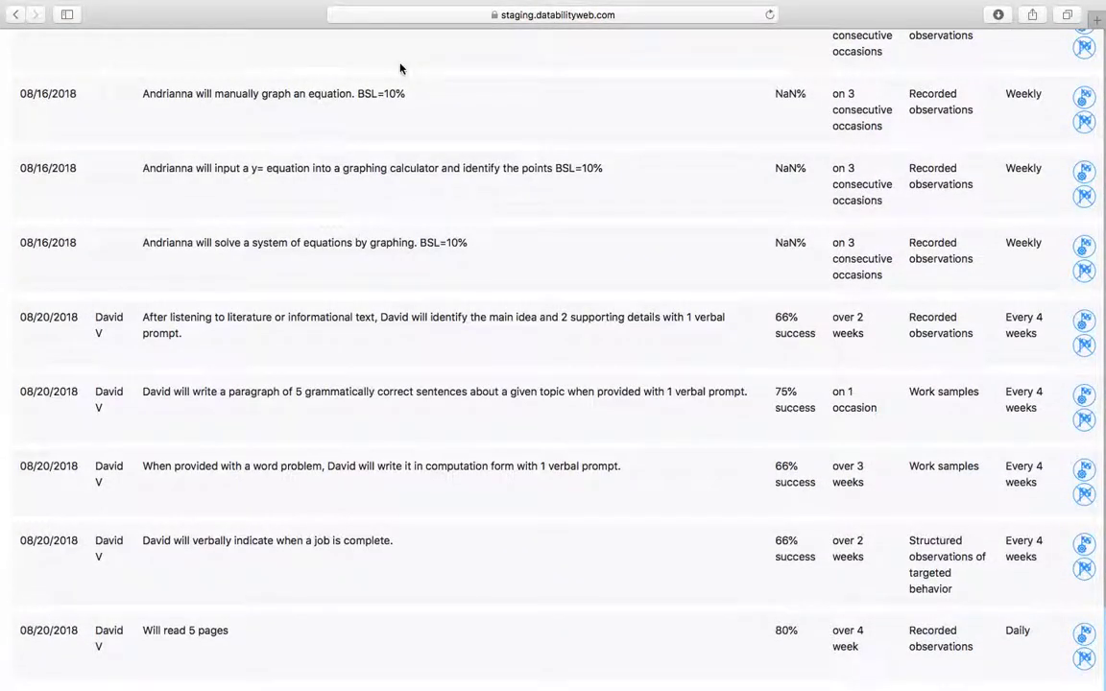
scroll(400, 68, "up", 20)
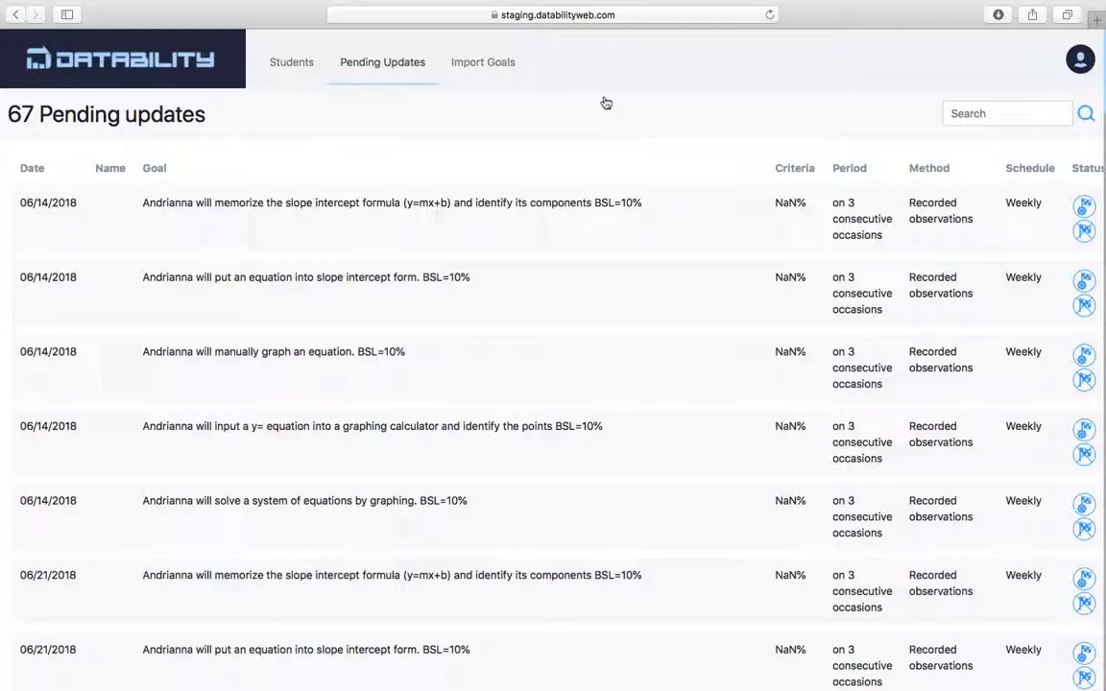
scroll(397, 372, "down", 5)
scroll(397, 374, "down", 10)
scroll(395, 372, "up", 15)
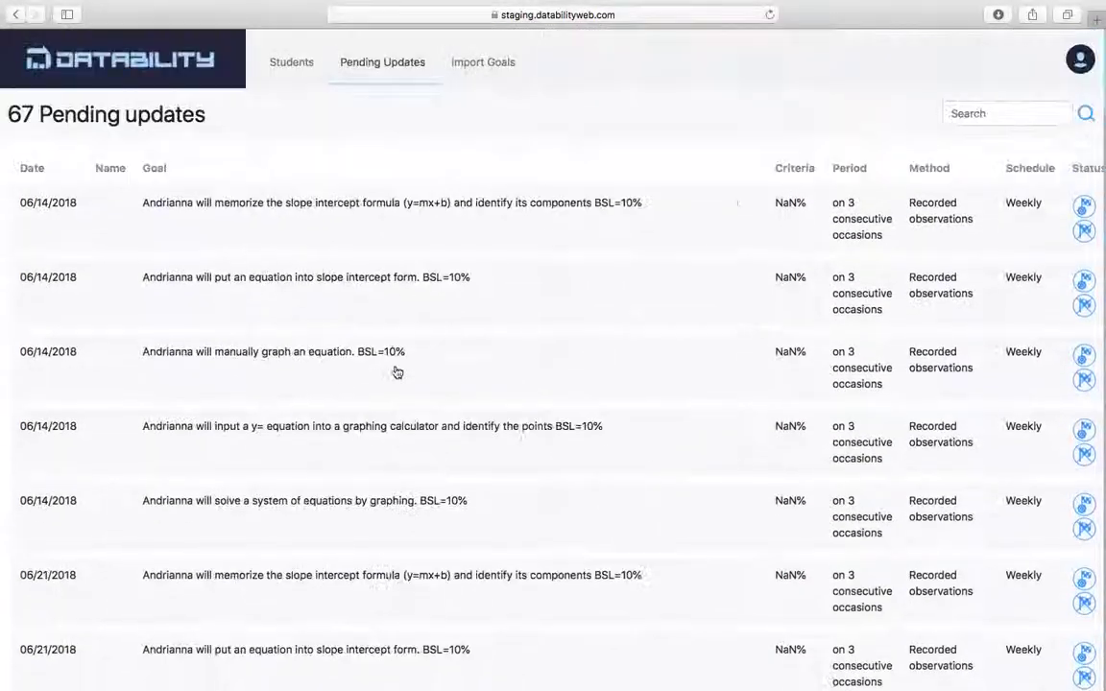
left_click(1083, 231)
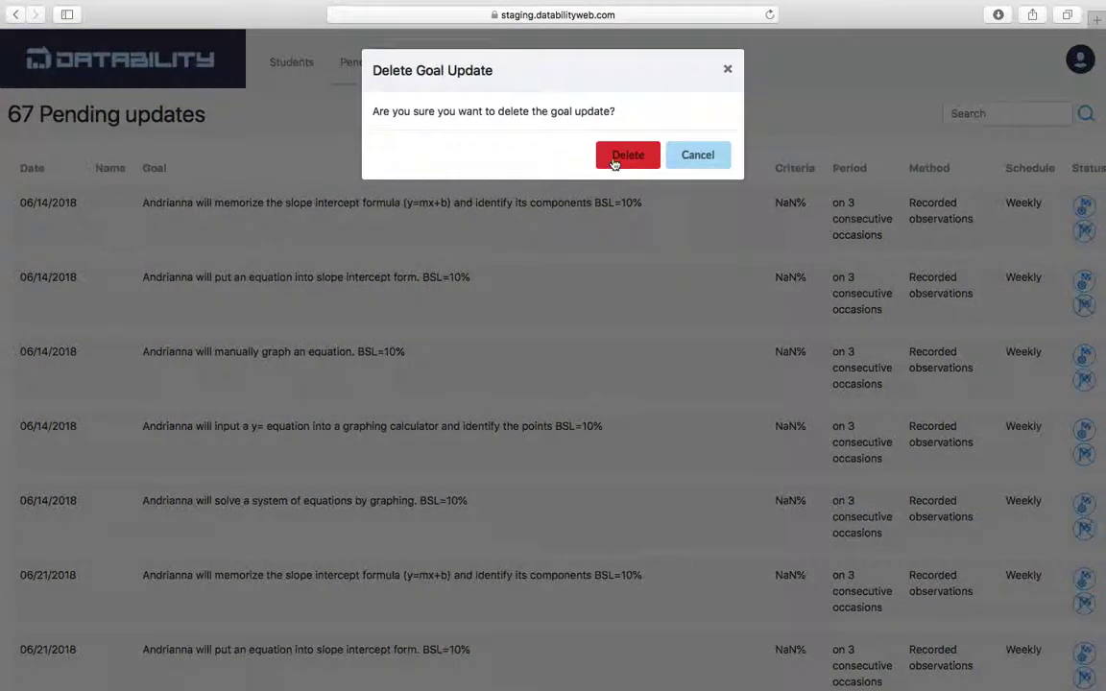
left_click(614, 158)
left_click(1082, 230)
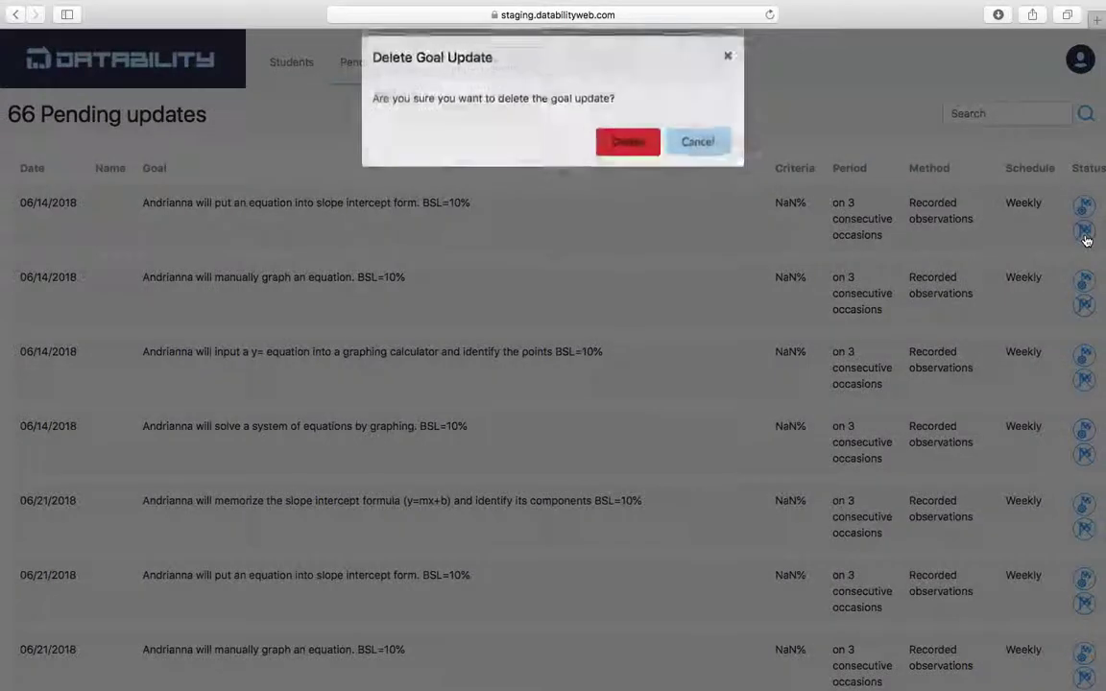
left_click(626, 157)
scroll(484, 367, "down", 15)
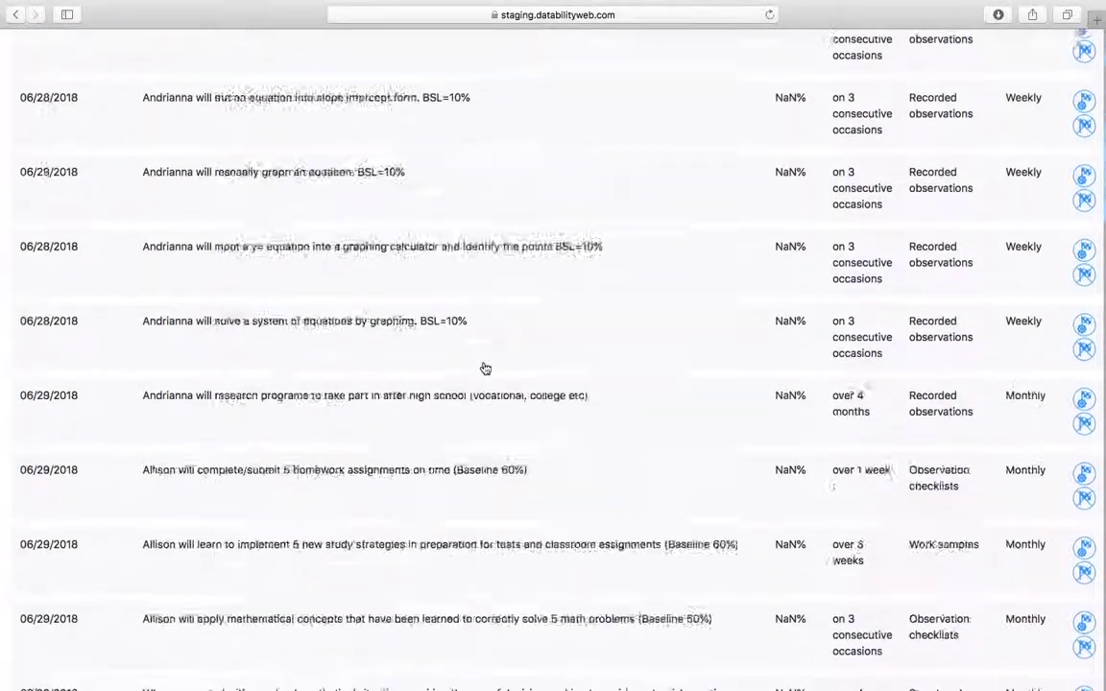
scroll(494, 317, "down", 20)
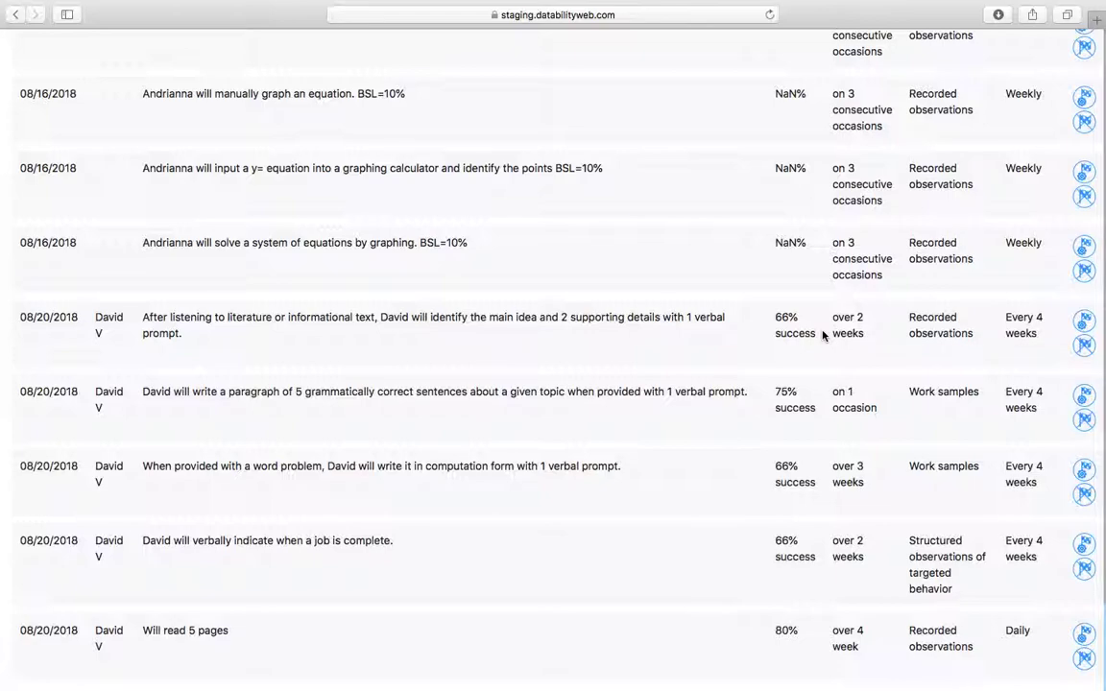
Replace the main-idea listening goal's 0 score with 5, save it, and go back to the Students tab.
left_click(1083, 321)
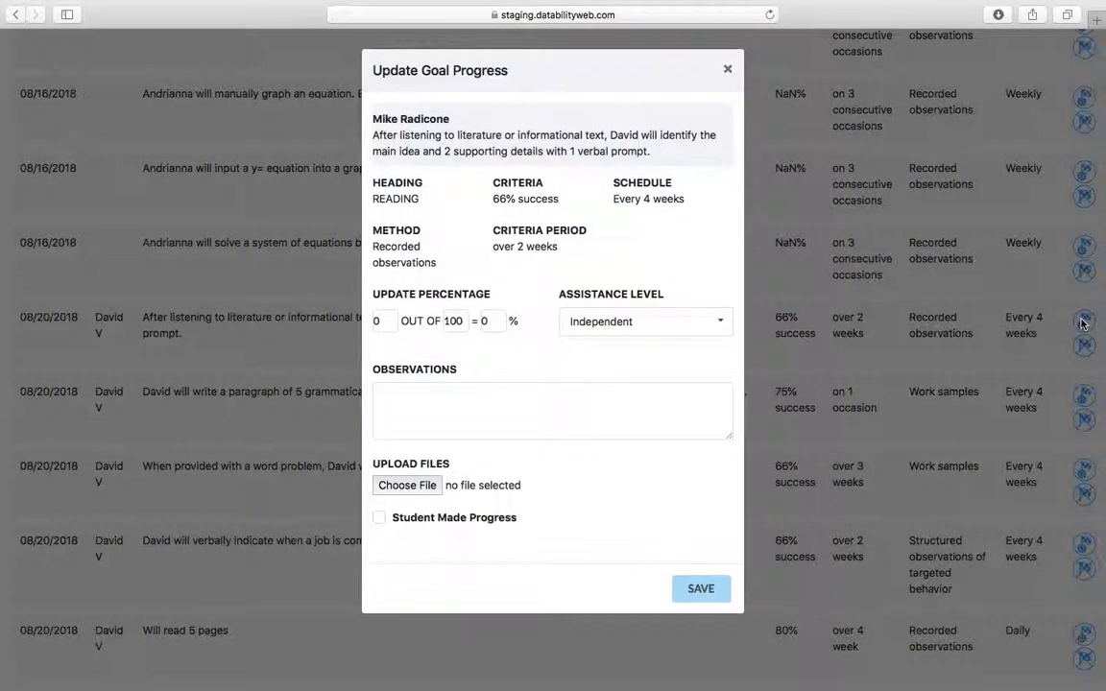
left_click(380, 323)
key("BackSpace")
type("5")
left_click(698, 588)
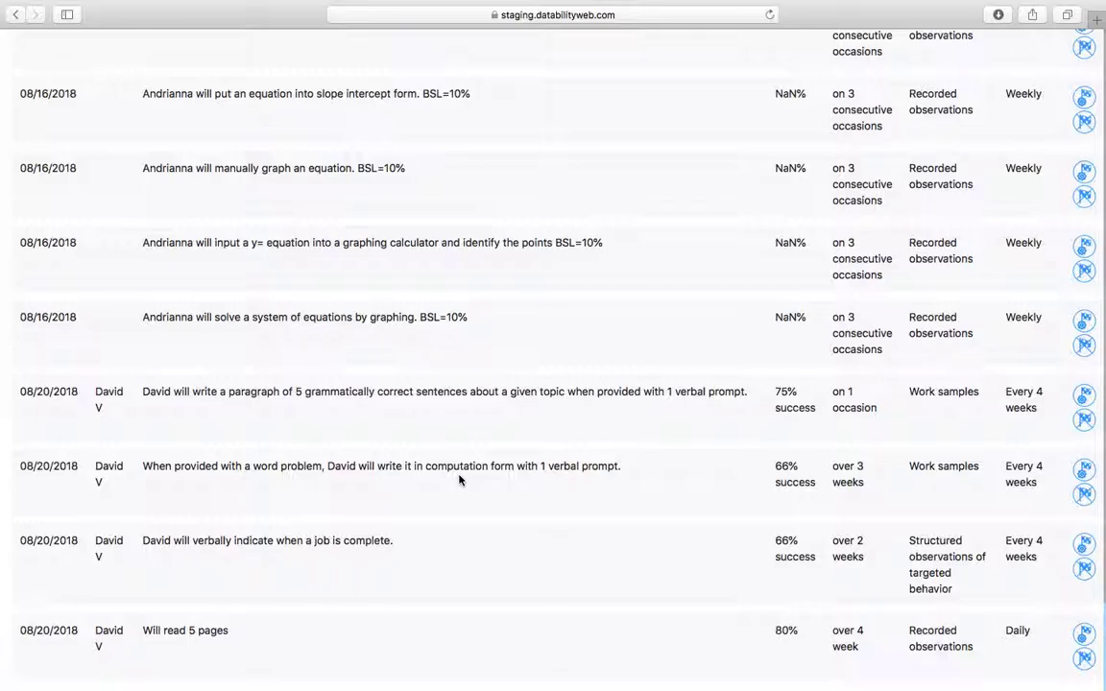
scroll(502, 282, "up", 15)
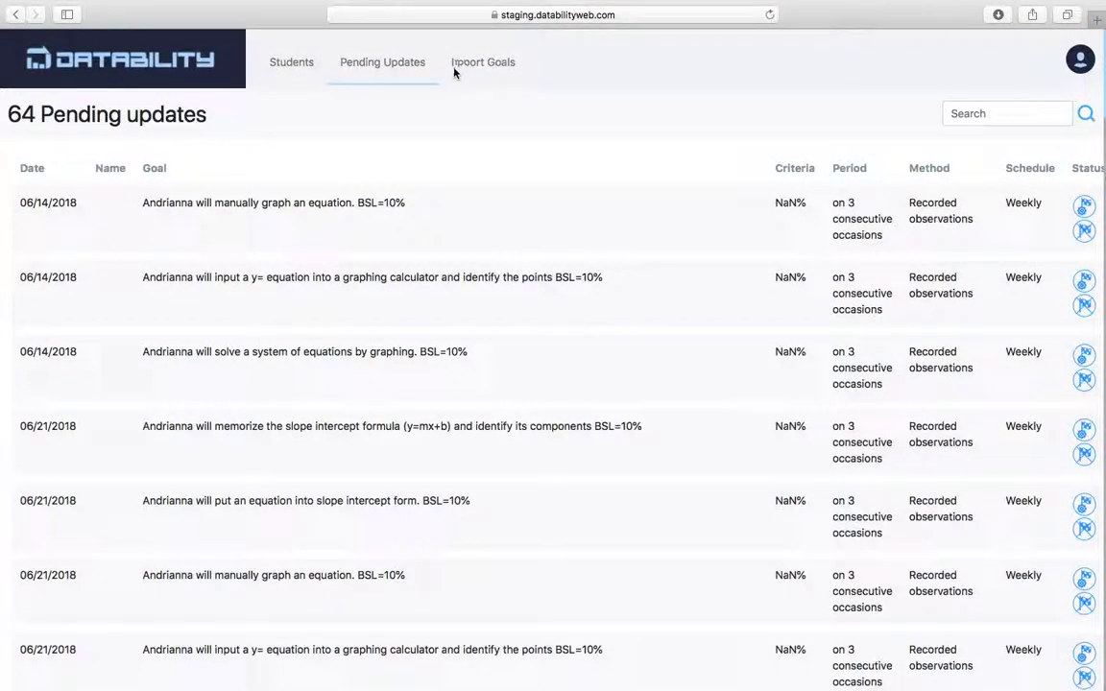
left_click(285, 65)
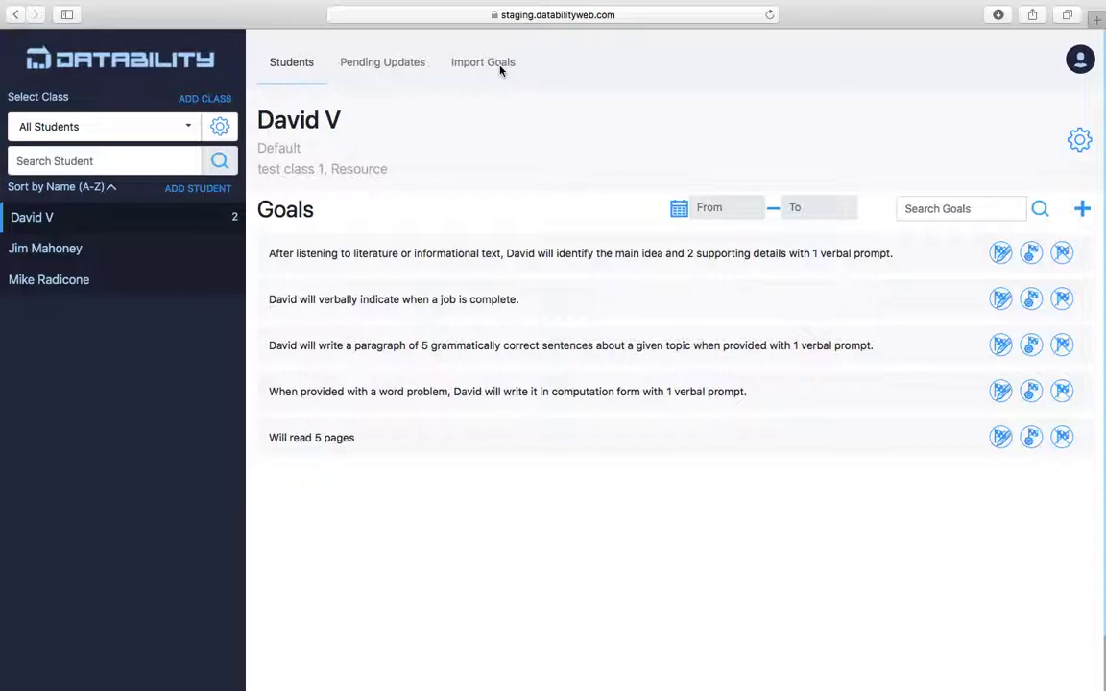
left_click(499, 67)
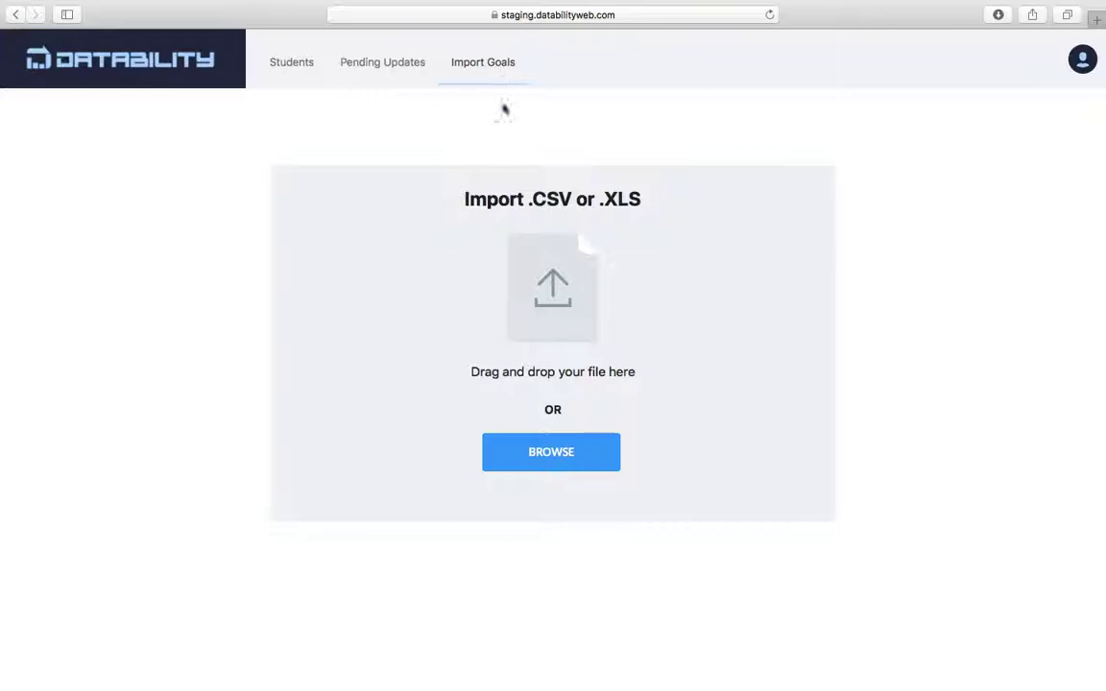
left_click(541, 457)
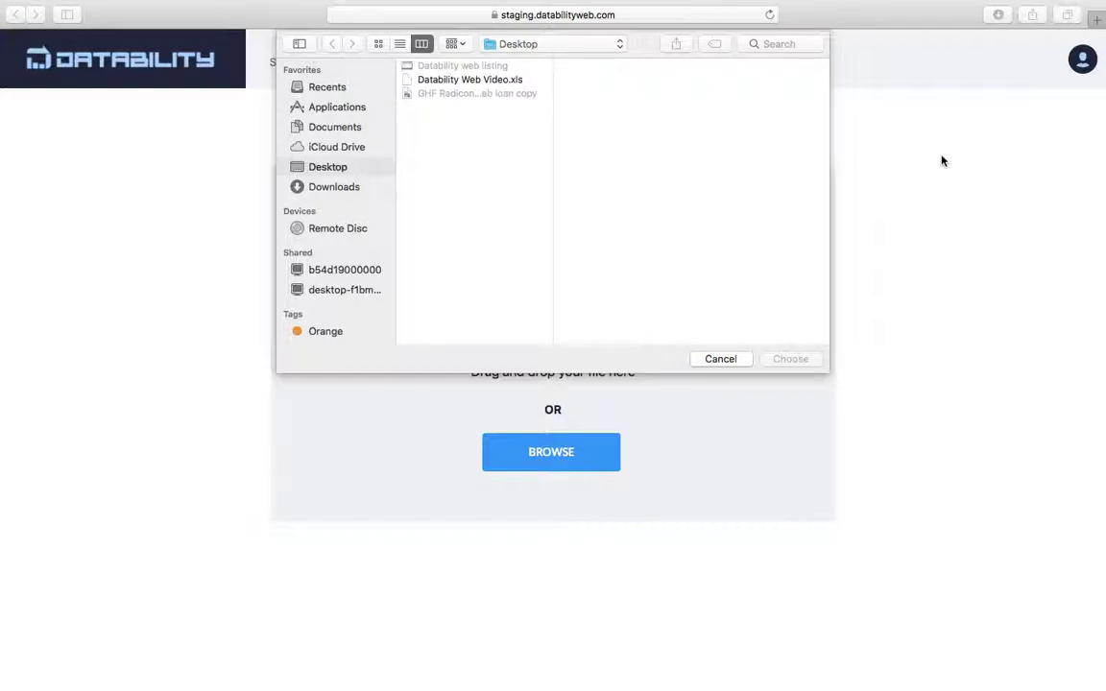
left_click(721, 359)
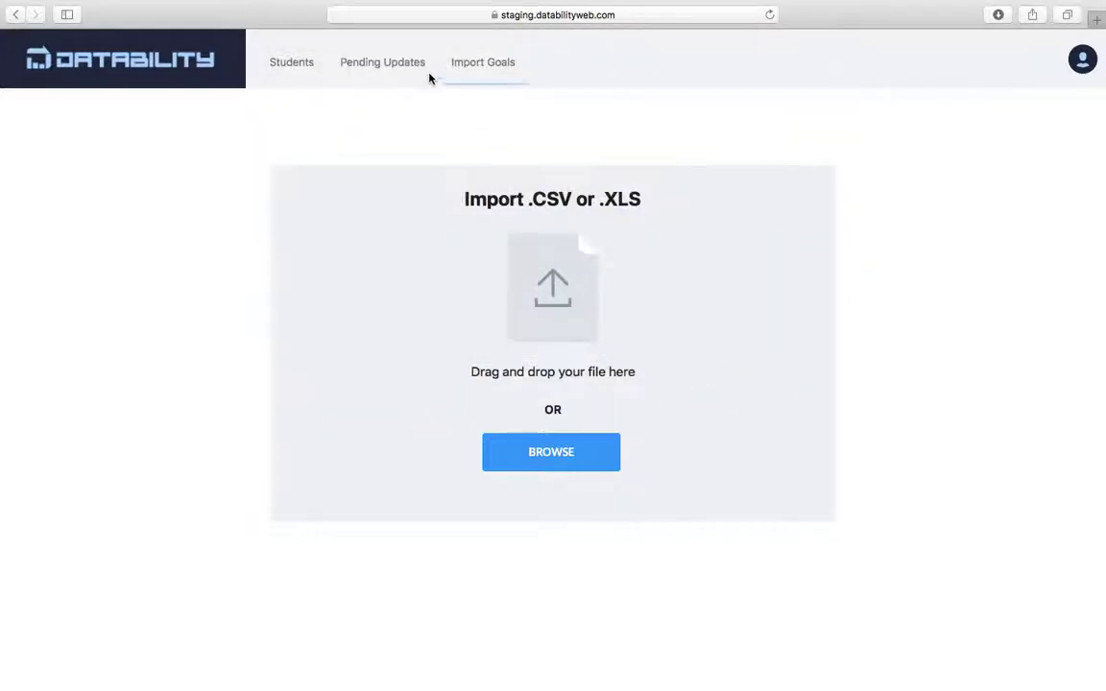
left_click(371, 66)
left_click(298, 66)
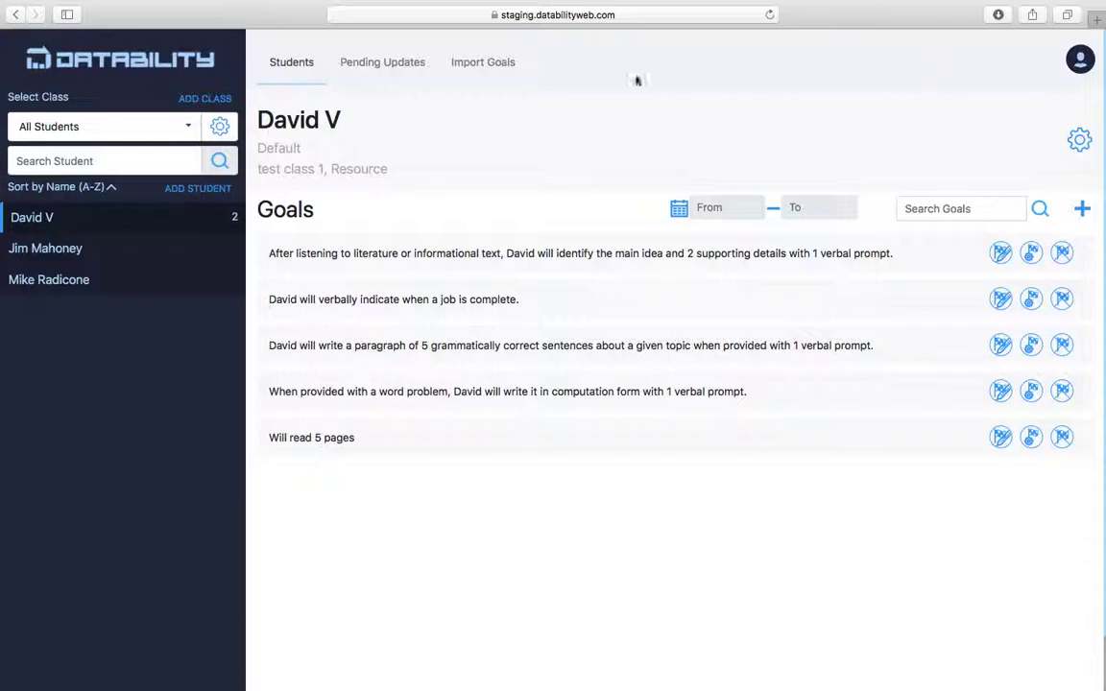
From the avatar menu's Profile page, select the 1 Year - $99.99 subscription plan.
left_click(1082, 60)
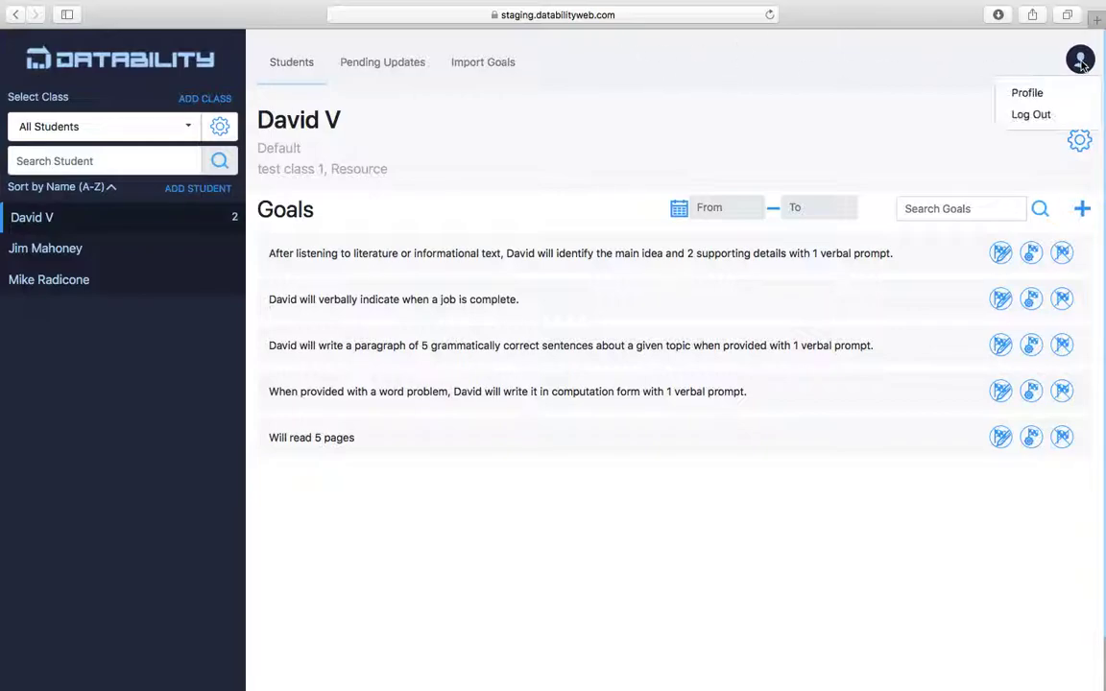
left_click(1027, 93)
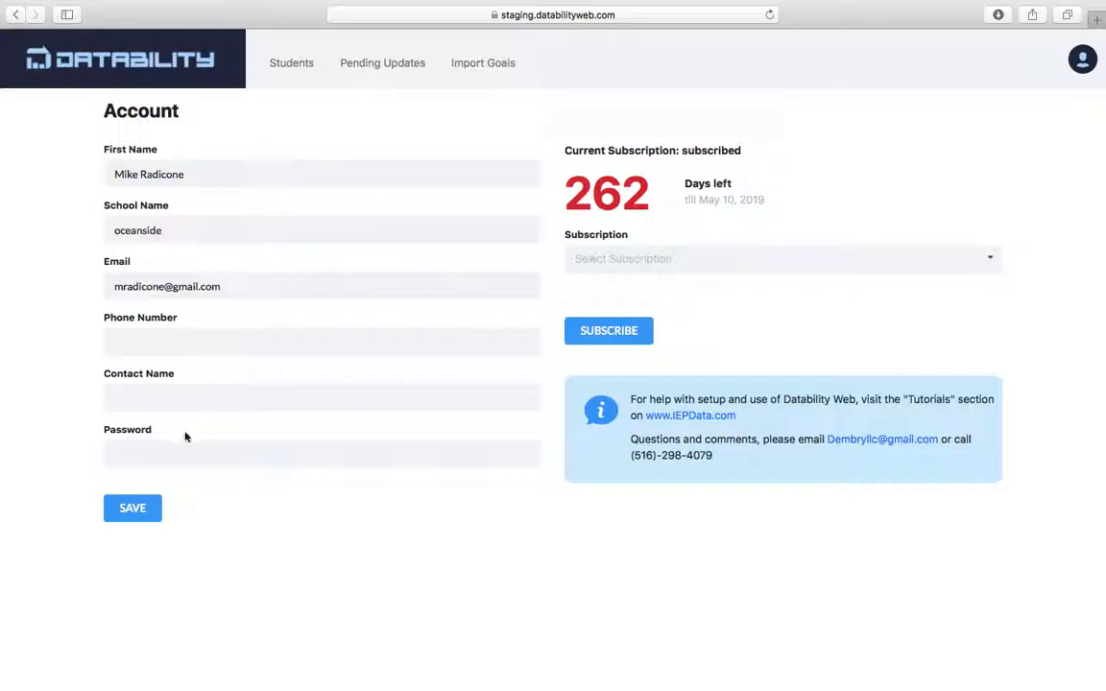
left_click(641, 258)
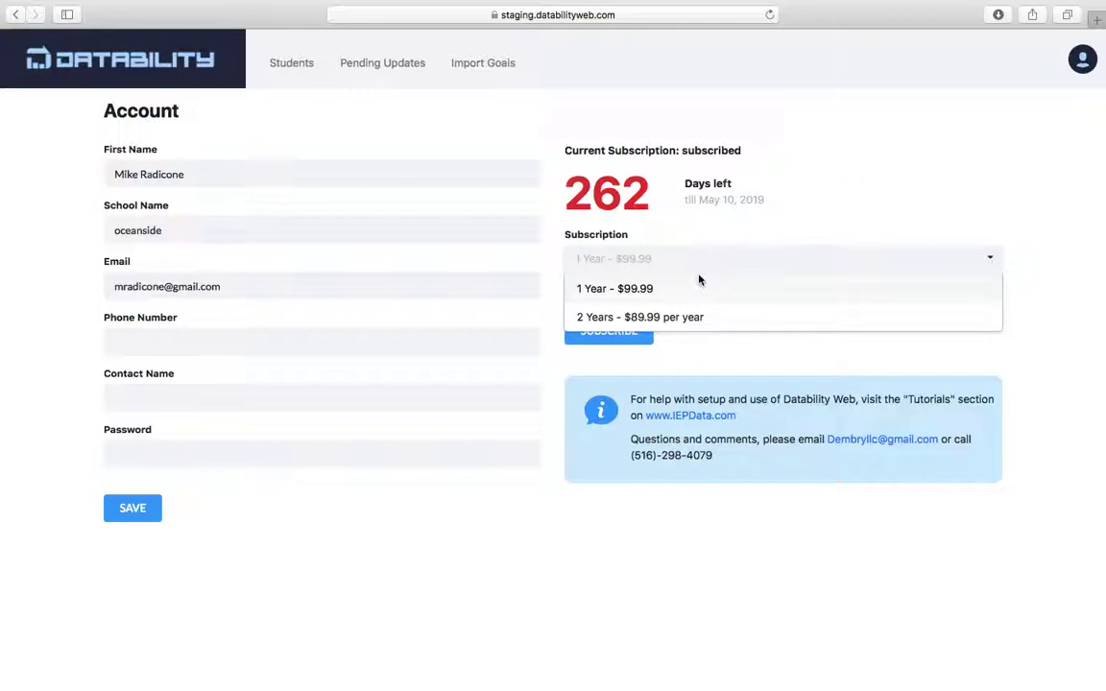
left_click(672, 287)
left_click(617, 333)
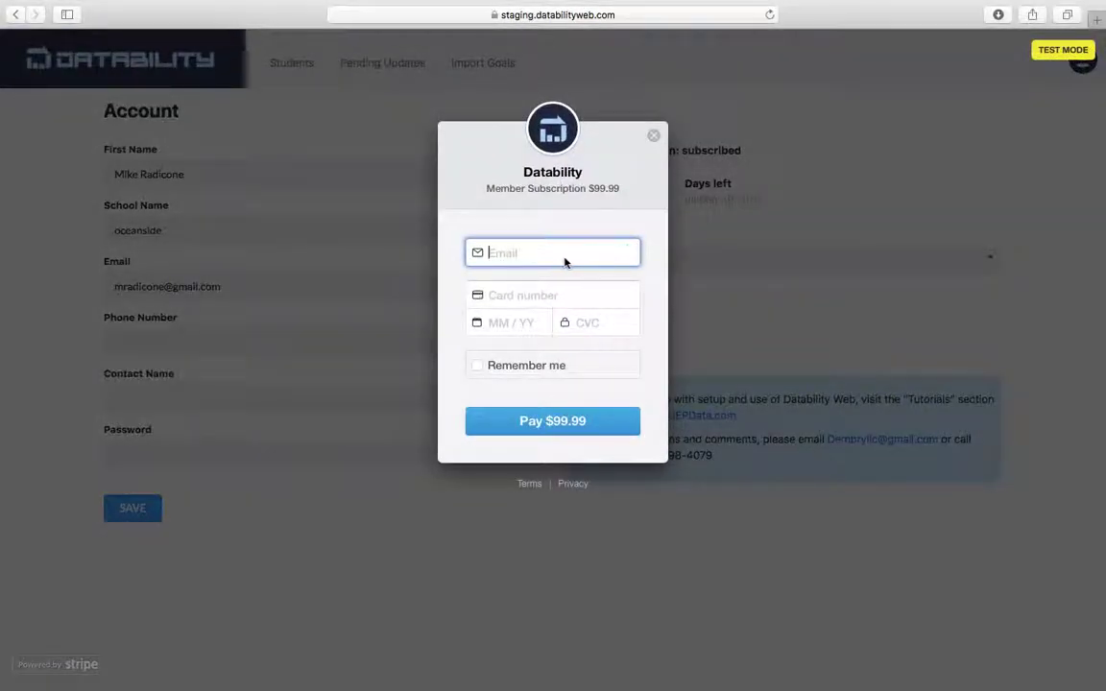
left_click(654, 137)
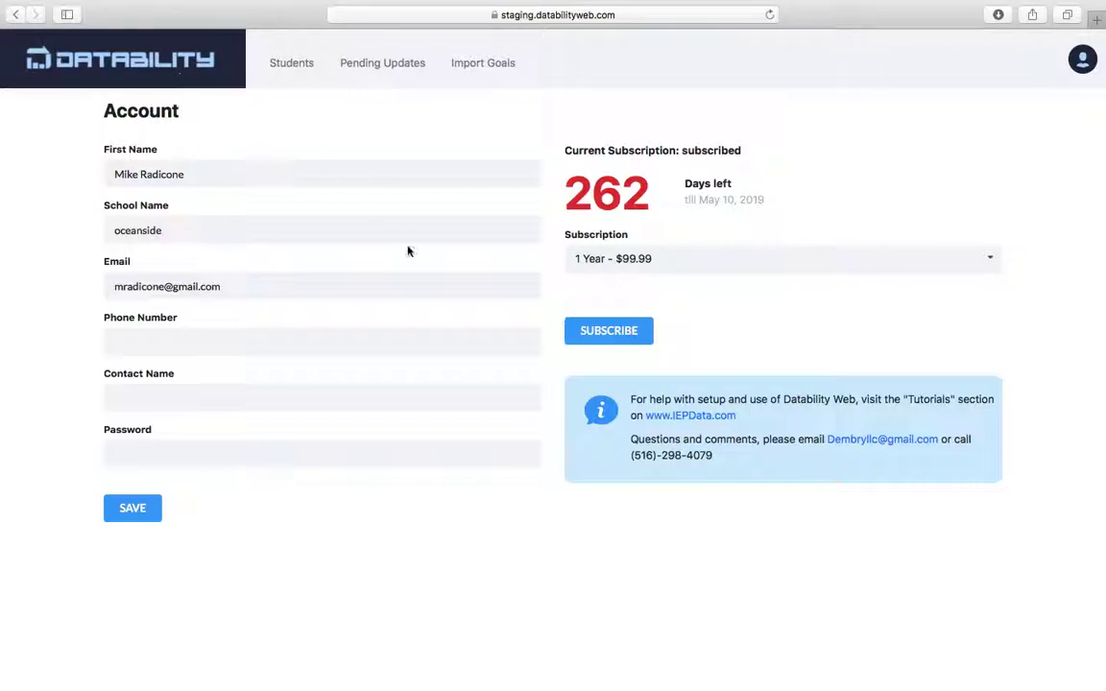
mouse_move(960, 2)
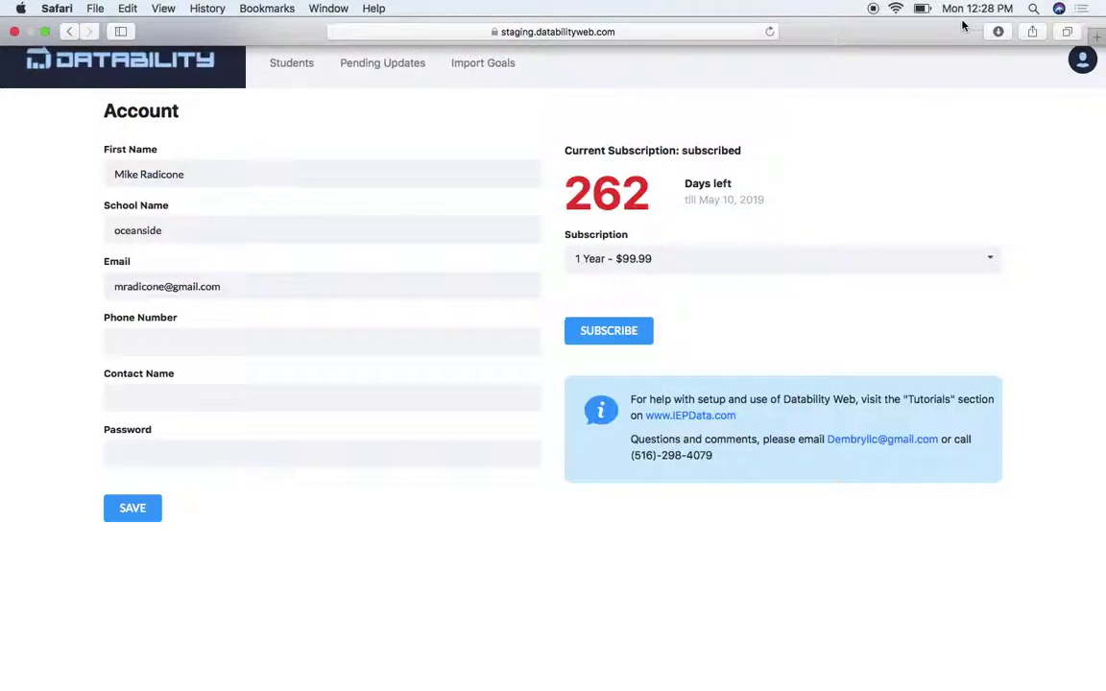